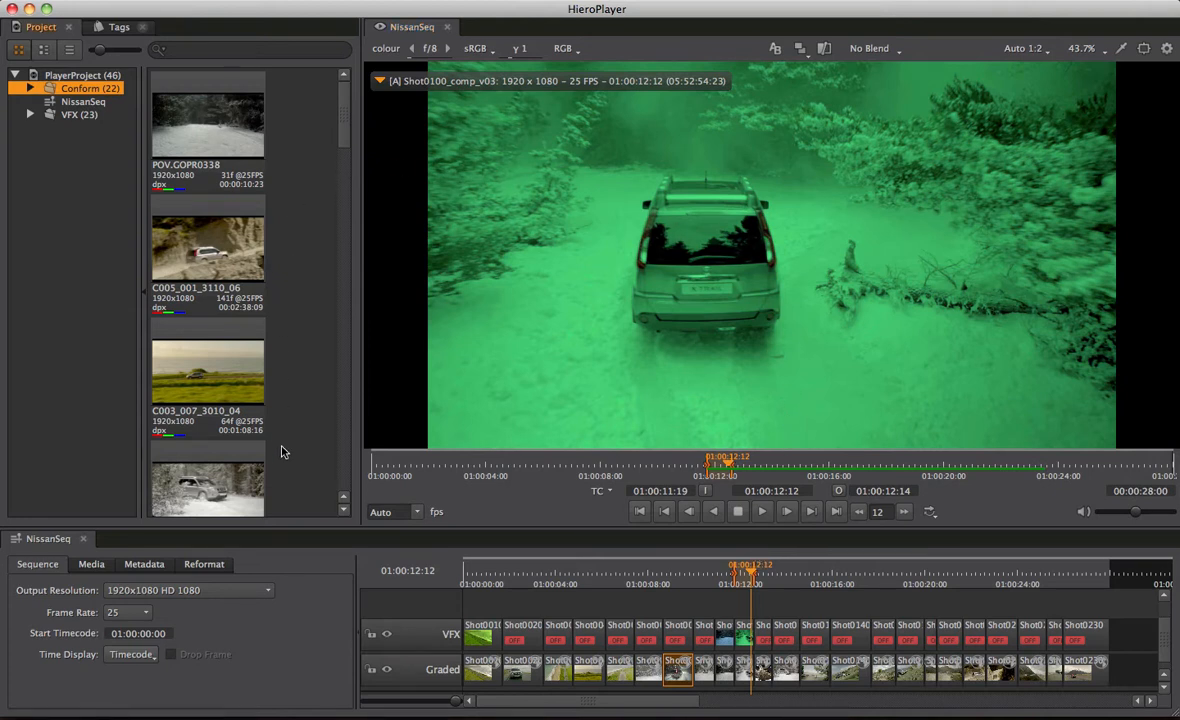
Glance at the open Shot0100_comp_v01.nk Nuke script, then return to HieroPlayer.
key("super+Tab")
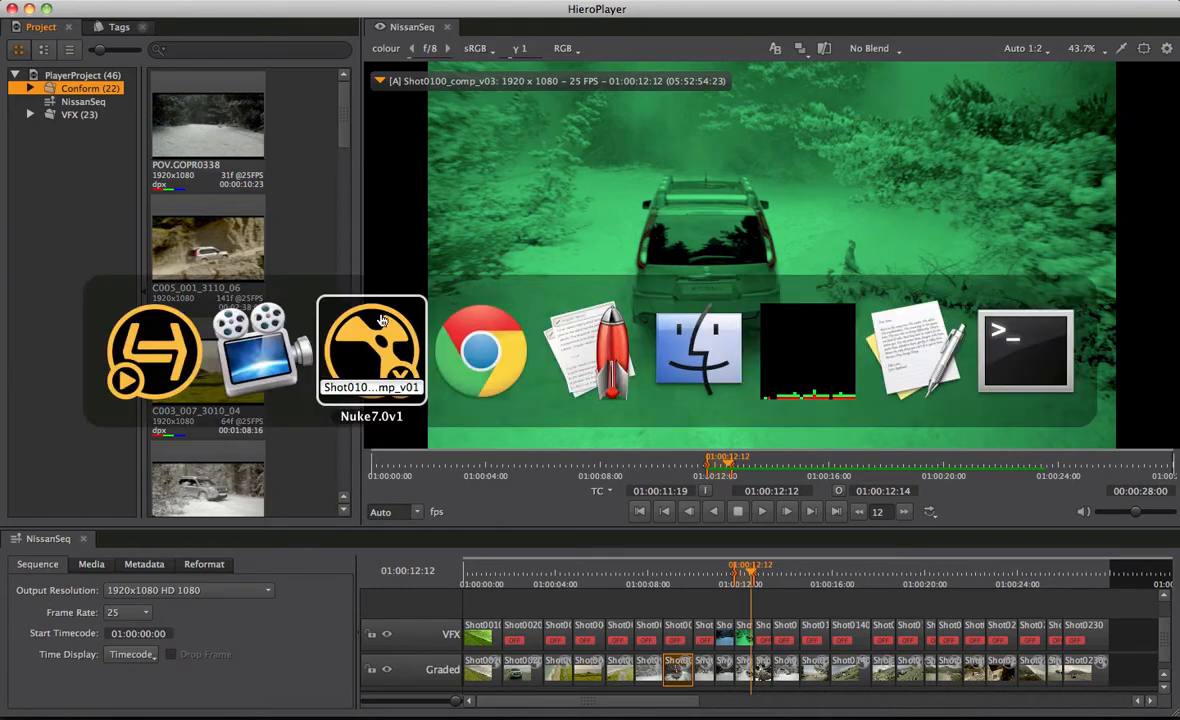
mouse_move(348, 458)
left_mouse_down()
mouse_move(385, 508)
mouse_move(451, 712)
left_mouse_up()
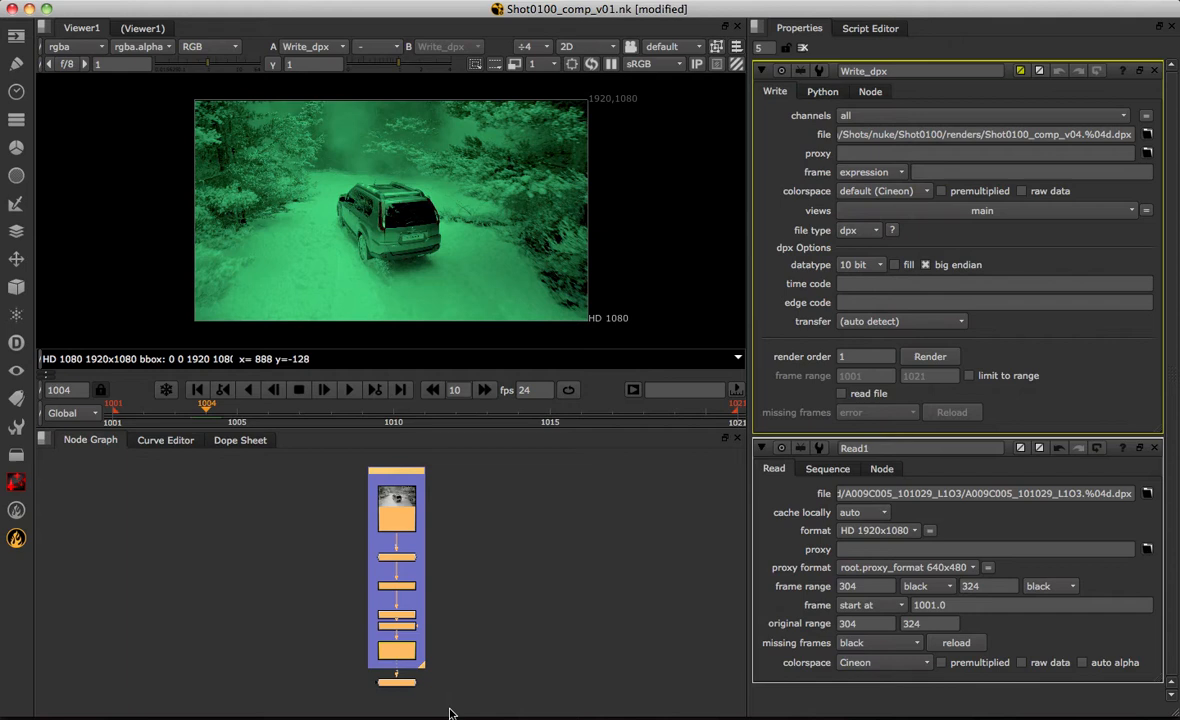
key("super+Tab")
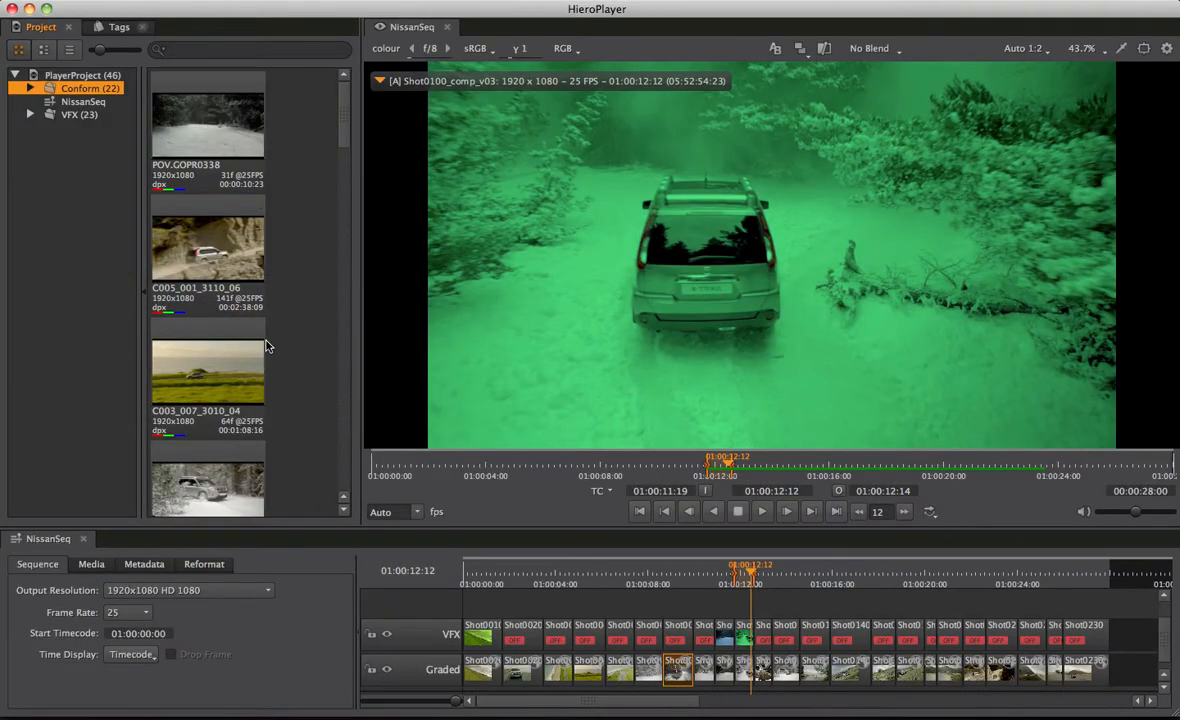
Maximize the Conform clip bin and show the Hiero<>Nuke connection status panel.
key("space")
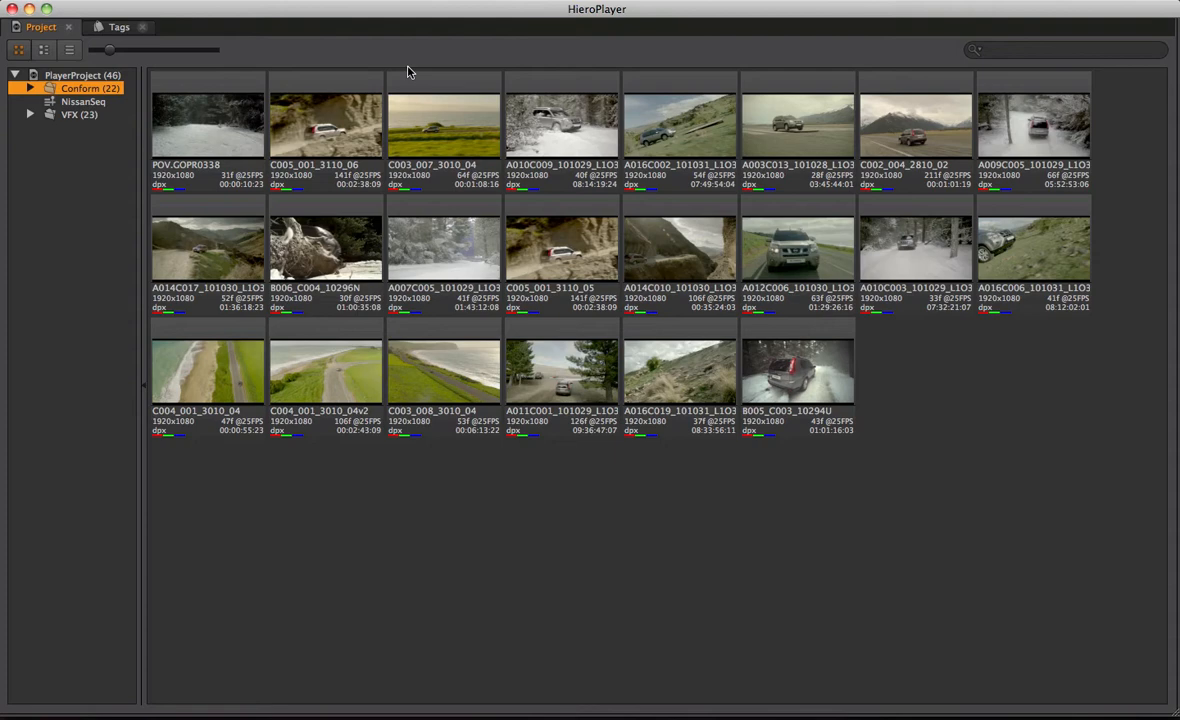
left_click(392, 6)
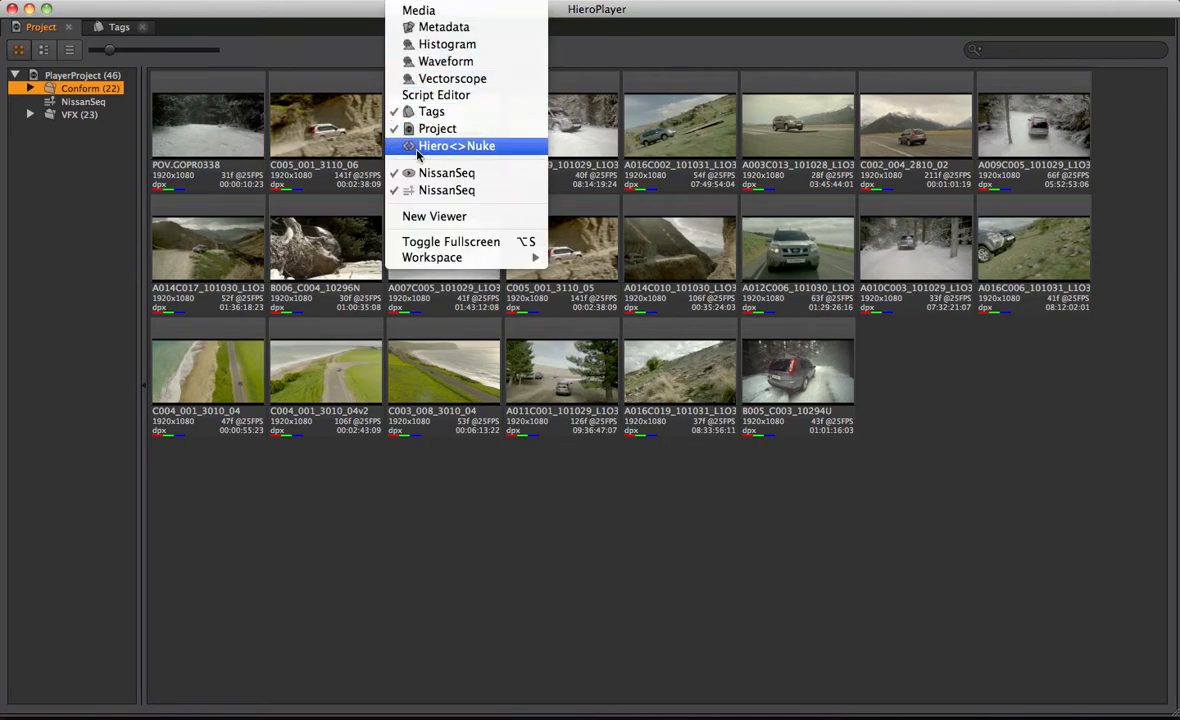
left_click(418, 147)
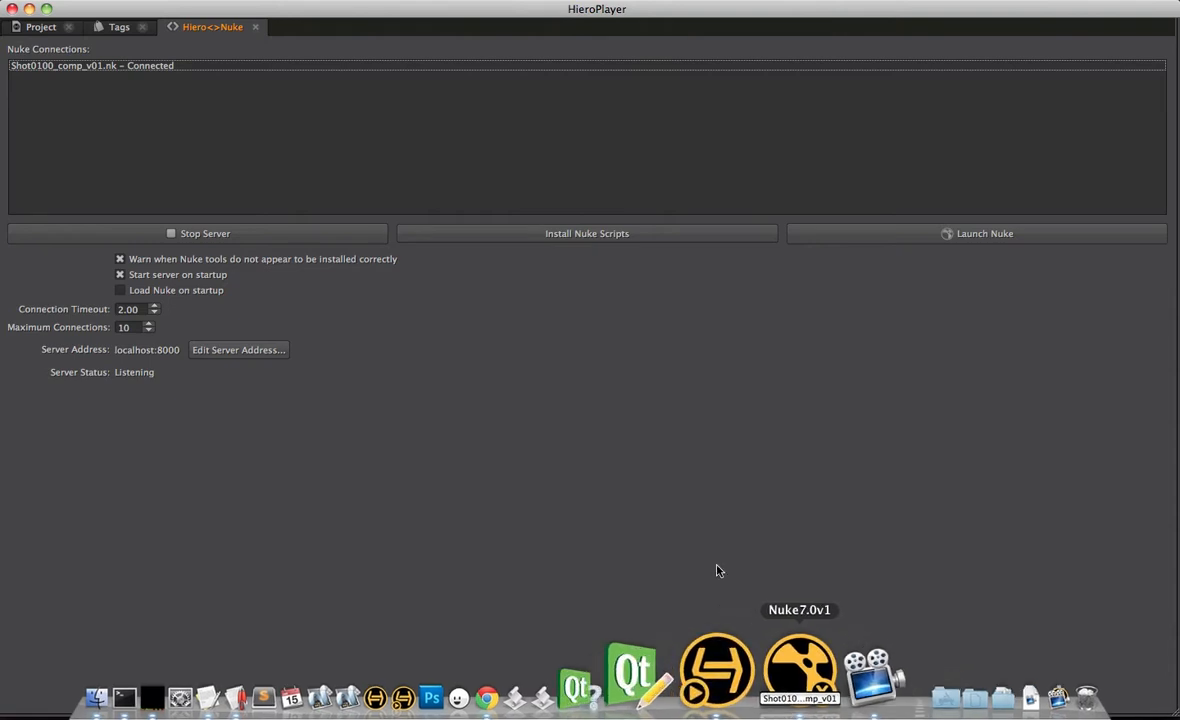
Send clips A010C009_101029_L1O3, A009C005_101029_L1O3 and B006_C004_10296N to Shot0100_comp_v01.nk.
left_click(257, 27)
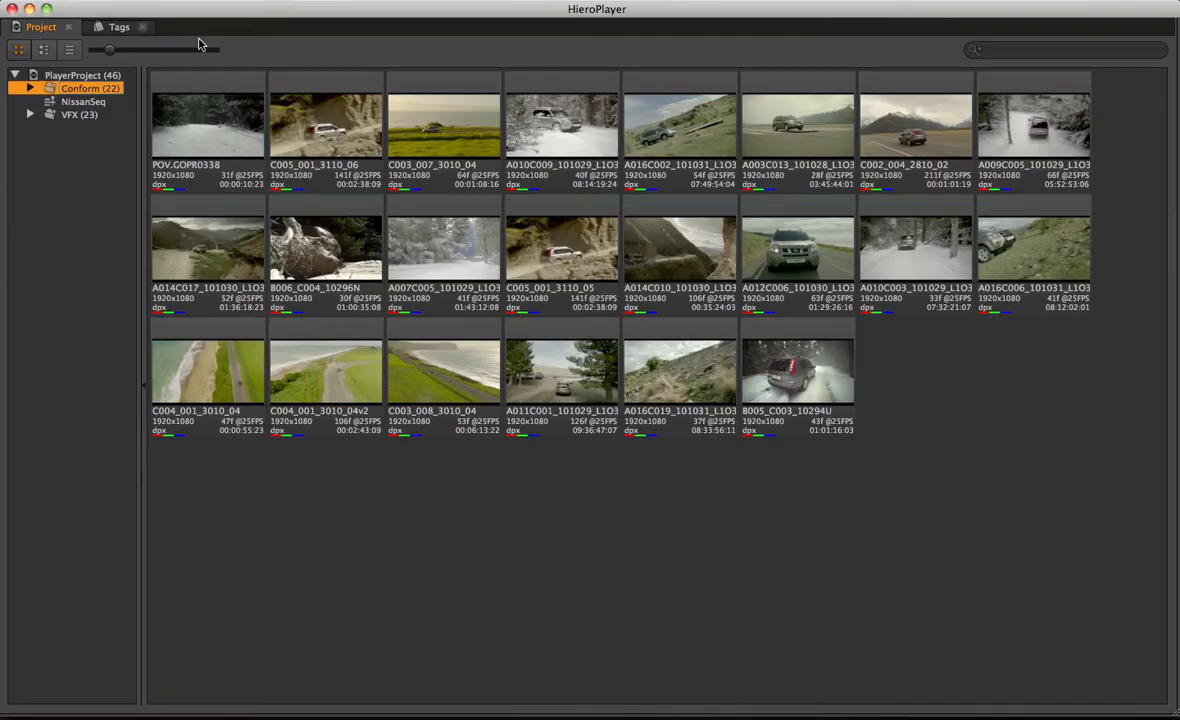
left_click(540, 140)
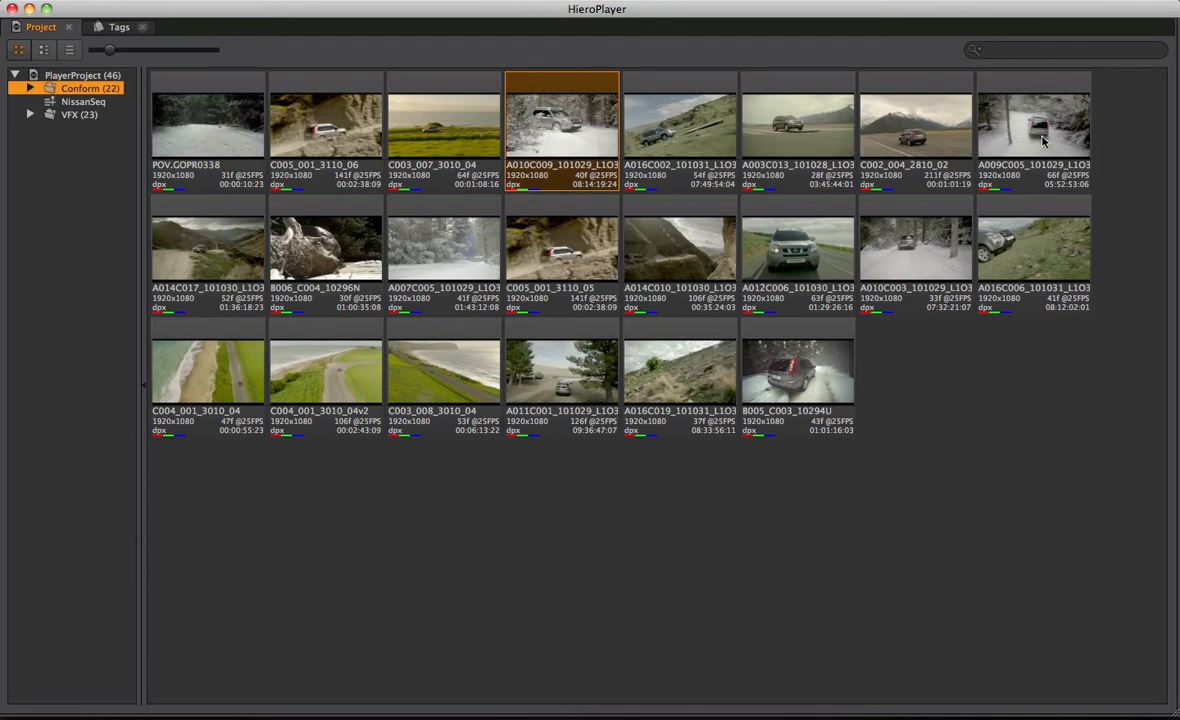
left_click(965, 130, "ctrl")
left_click(333, 265, "ctrl")
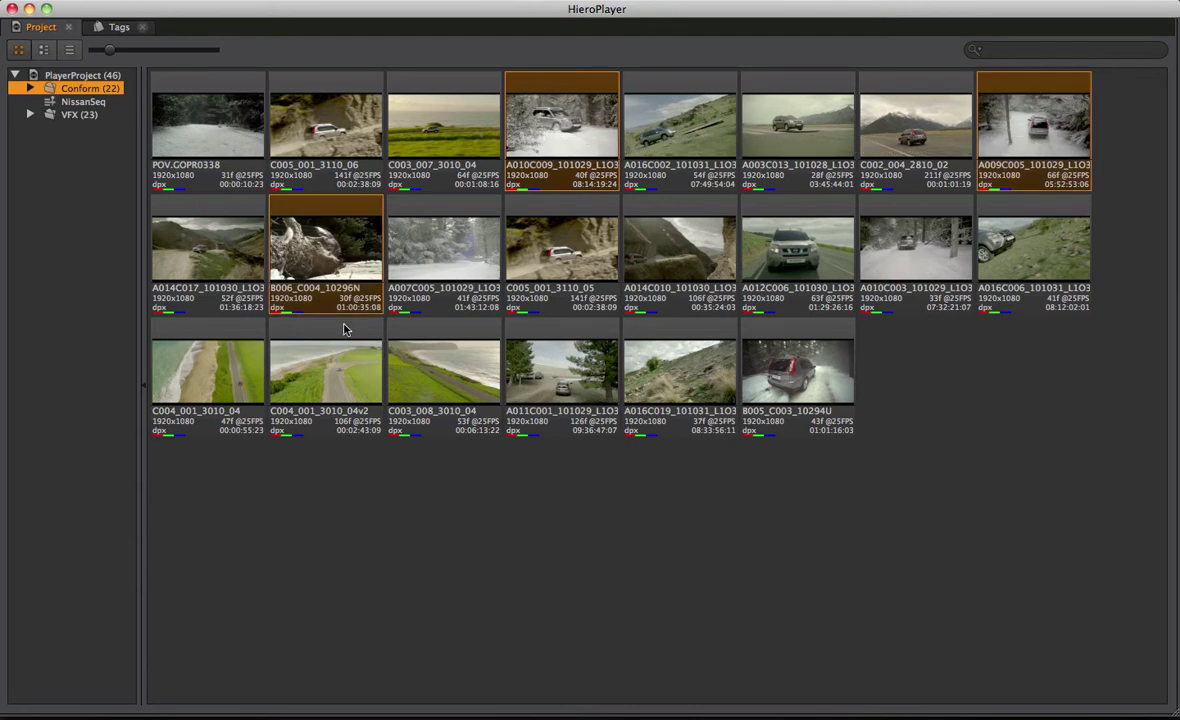
right_click(310, 254)
mouse_move(398, 538)
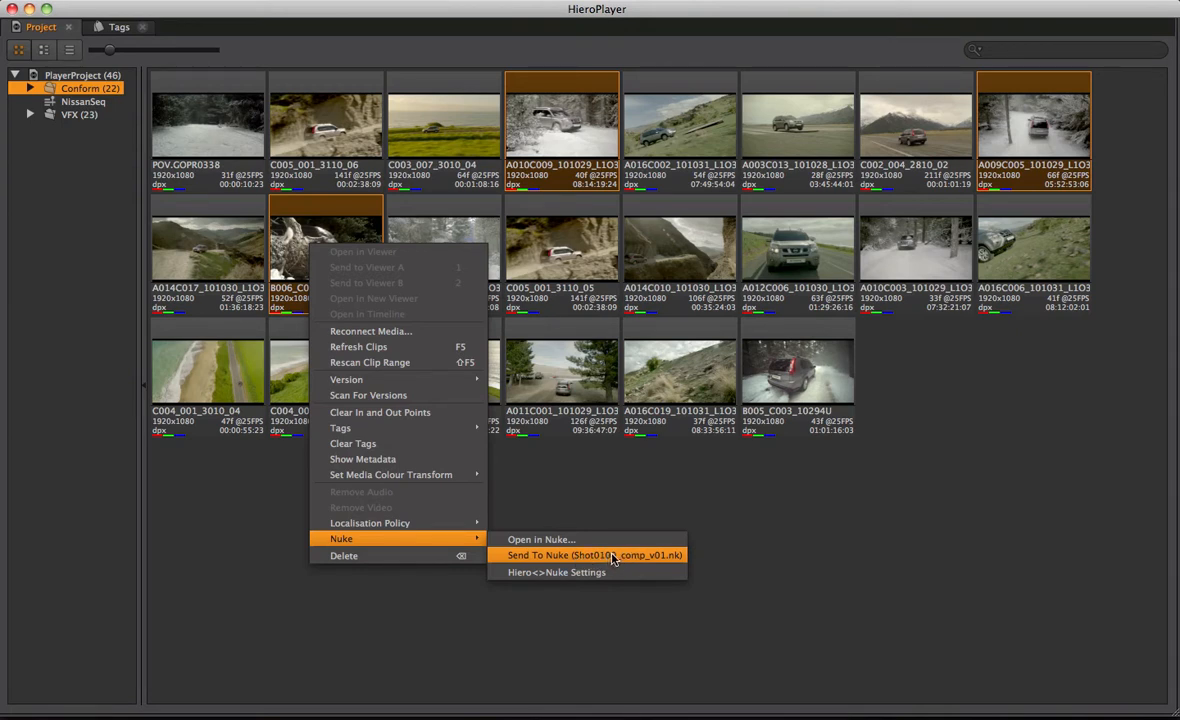
left_click(613, 559)
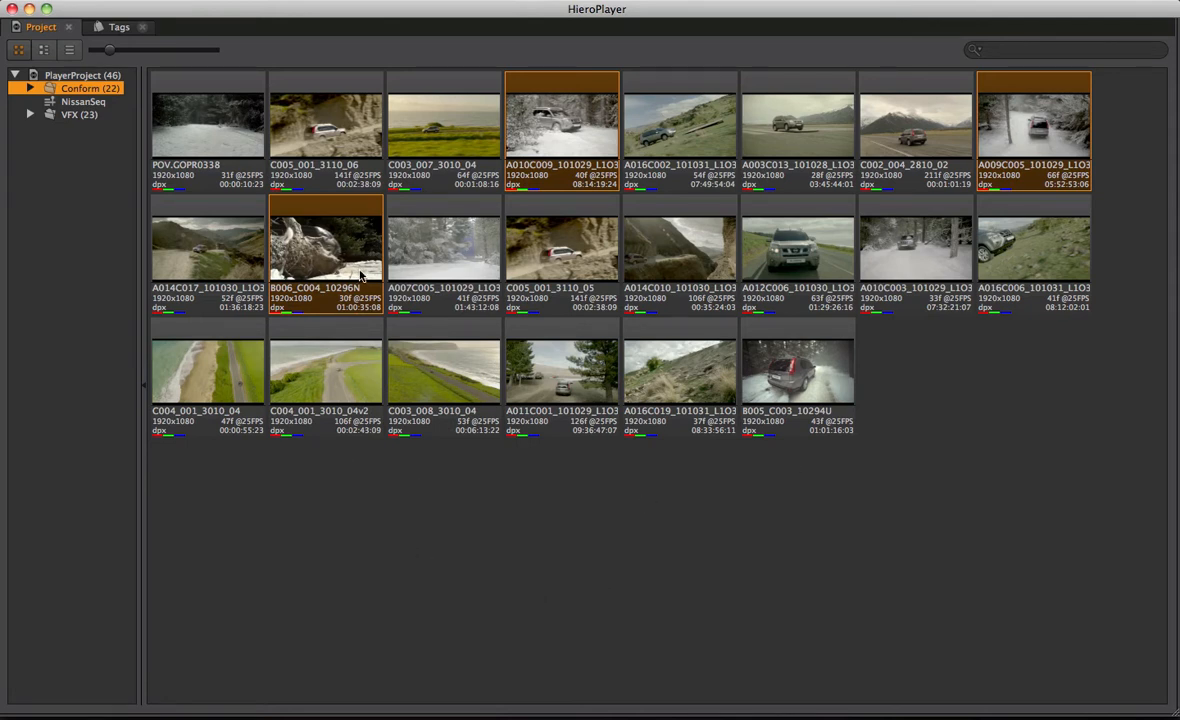
mouse_move(746, 664)
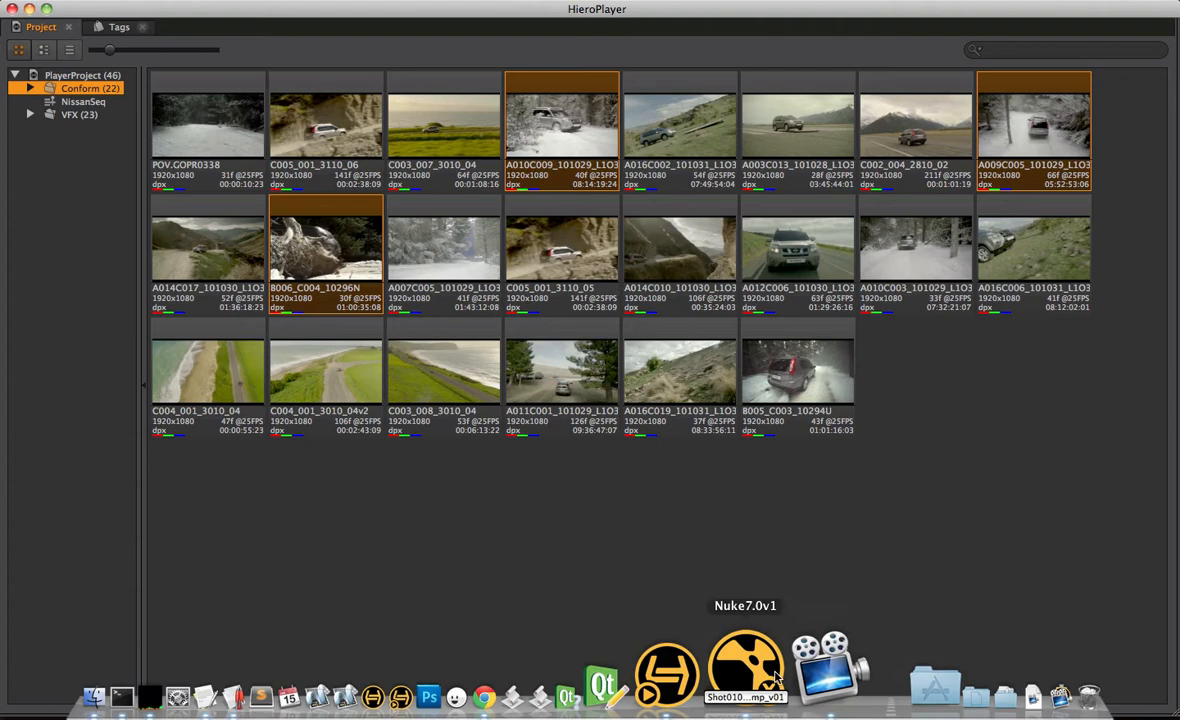
Delete the three newly arrived Read nodes from the Nuke node graph and return to HieroPlayer.
left_click(761, 665)
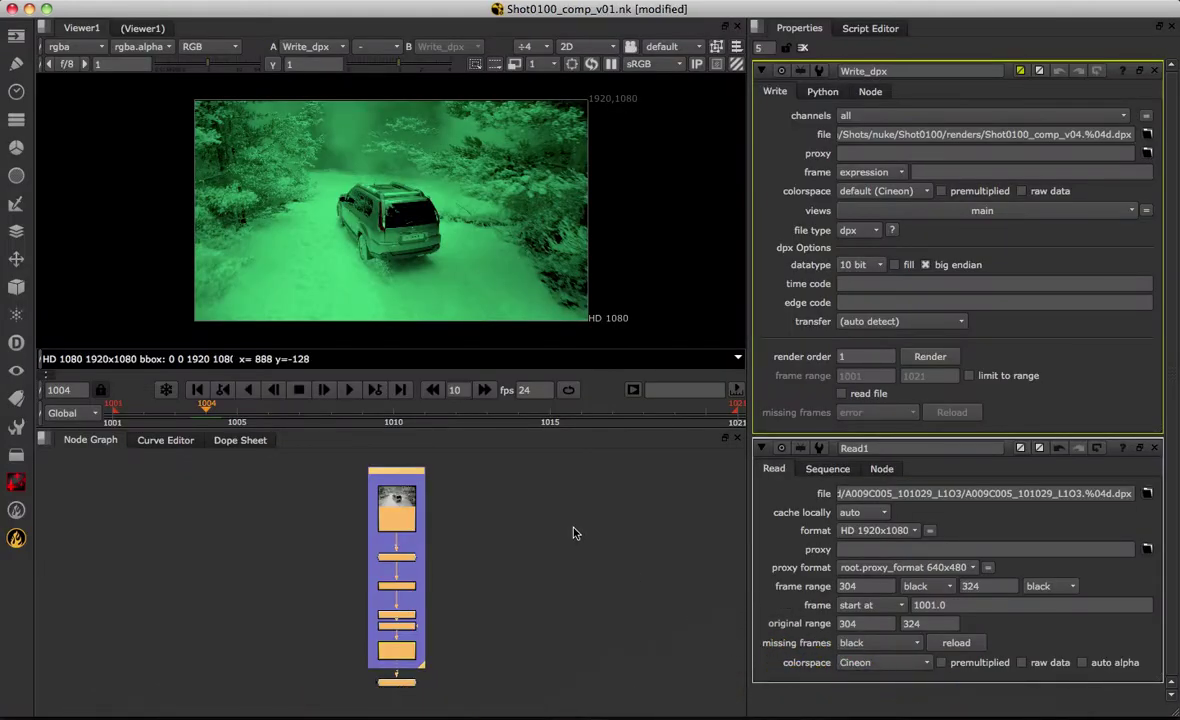
middle_click(572, 532)
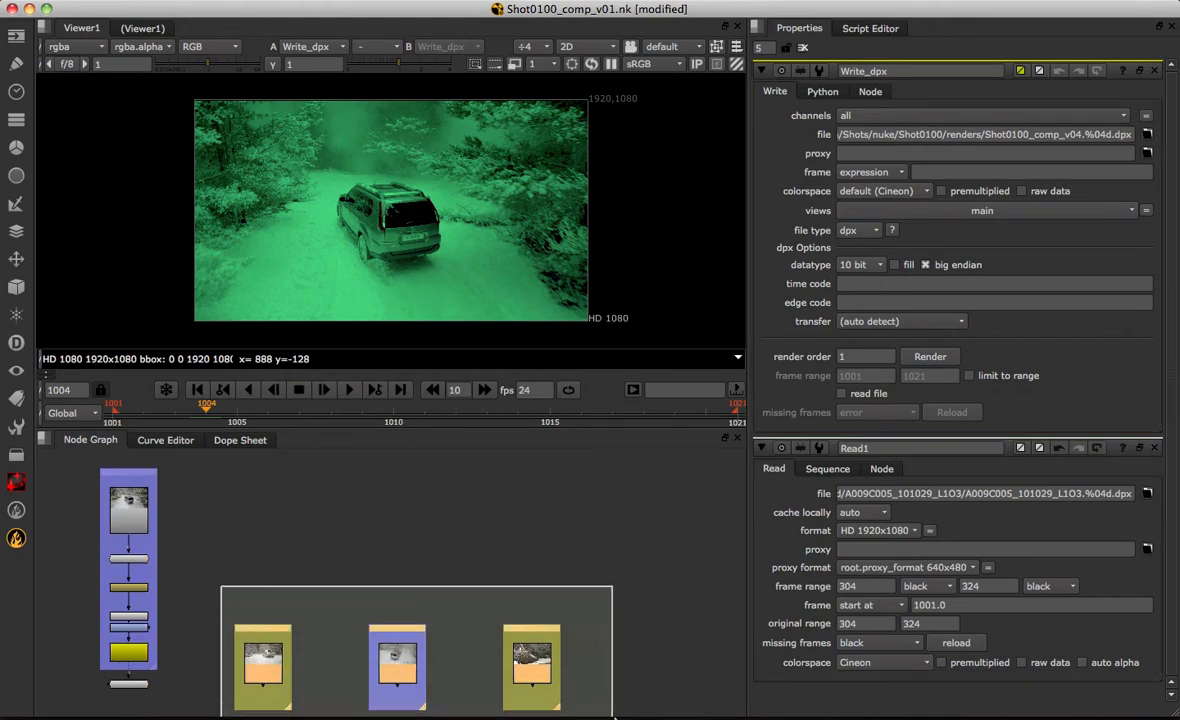
left_click_drag(327, 584, 515, 527)
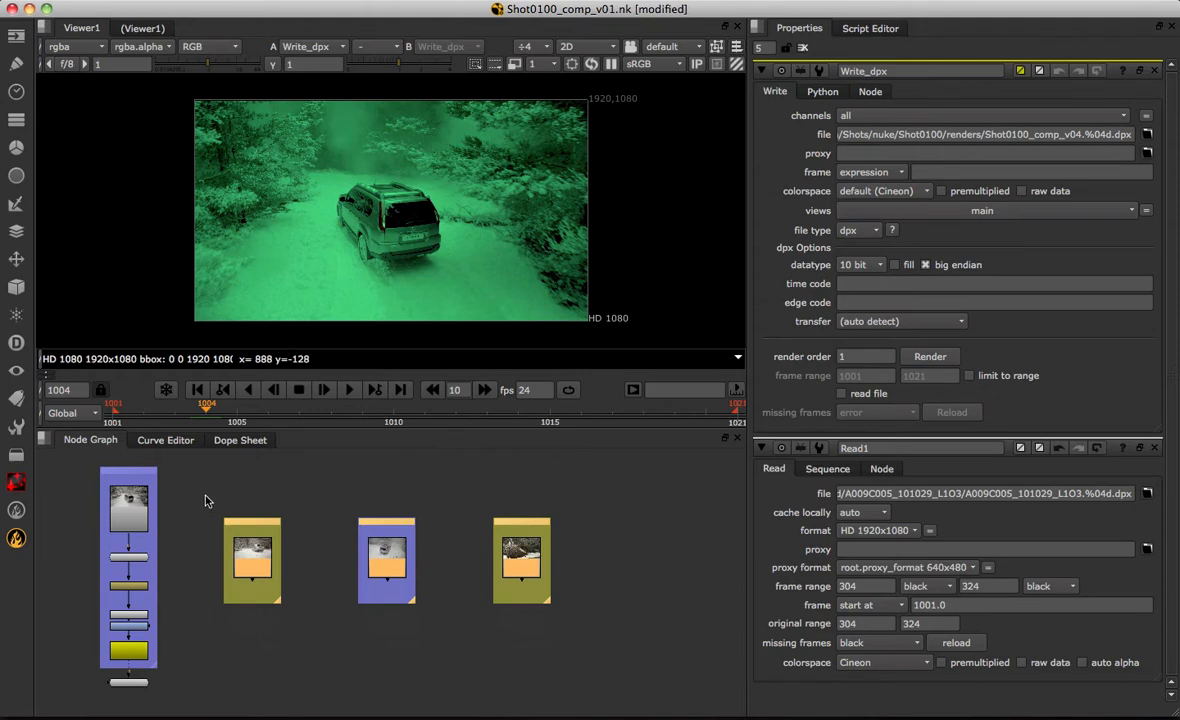
left_click_drag(207, 503, 592, 626)
key("Delete")
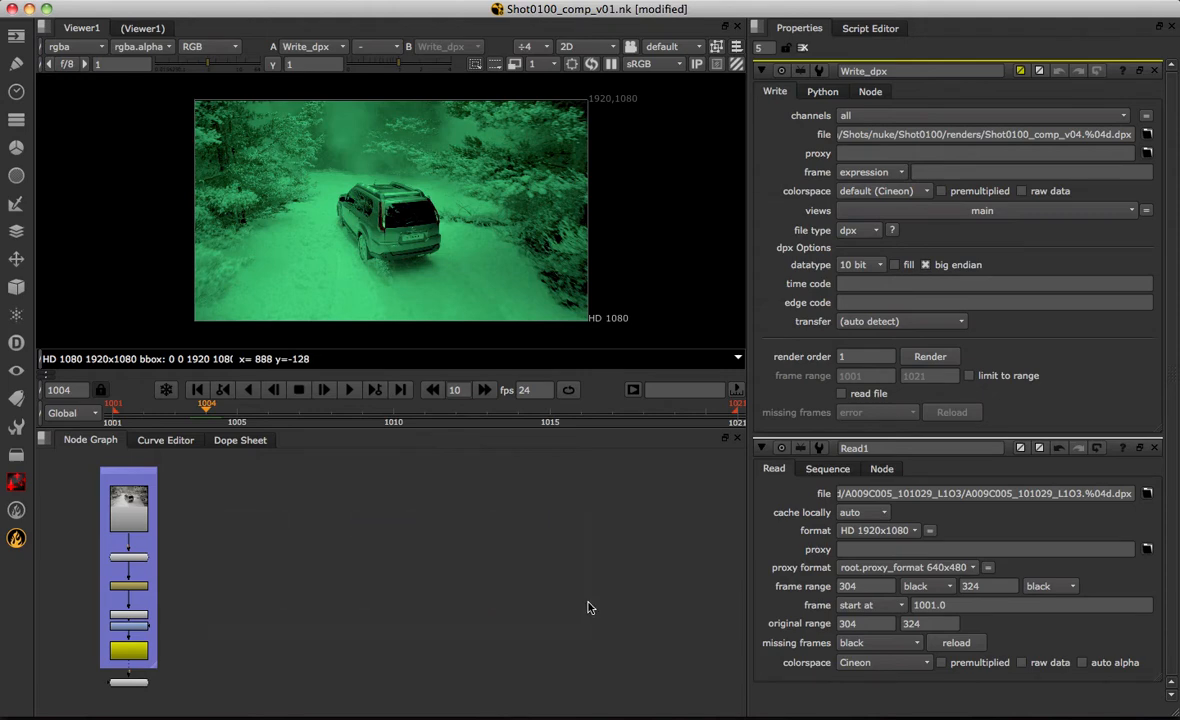
key("super+Tab")
key("super+Tab")
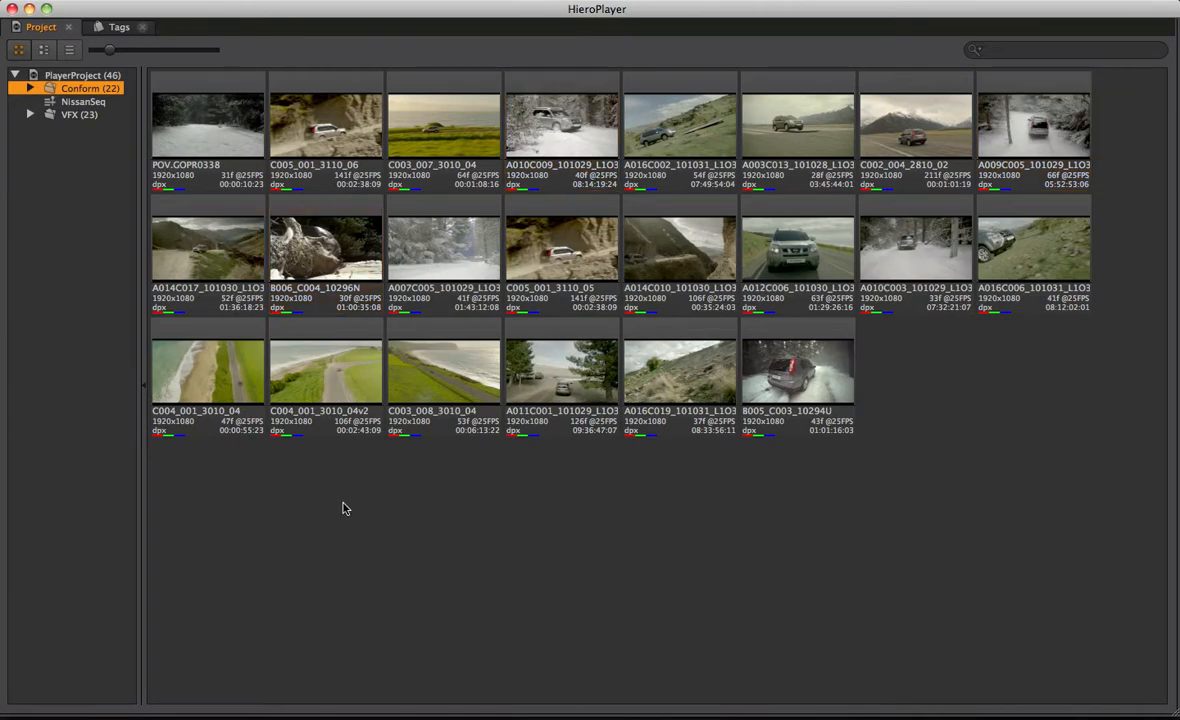
Restore the viewer/timeline layout and send the Graded track shot to Shot0100_comp_v01.nk.
key("shift+F2")
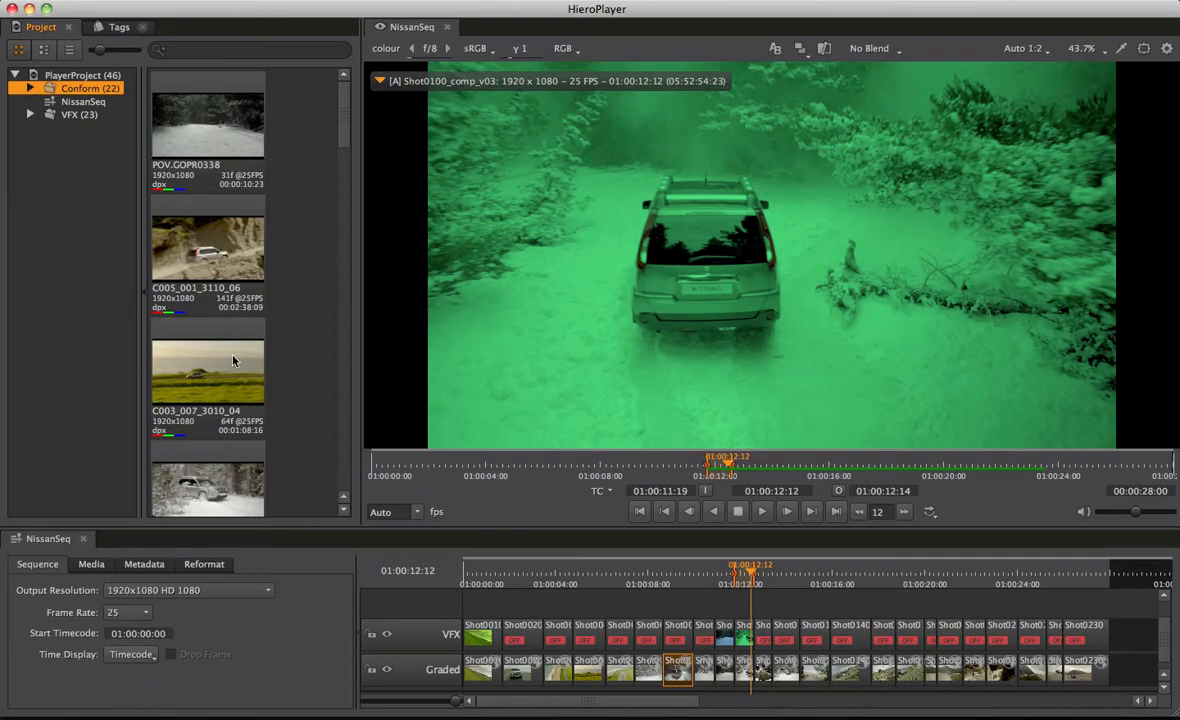
right_click(678, 675)
mouse_move(740, 664)
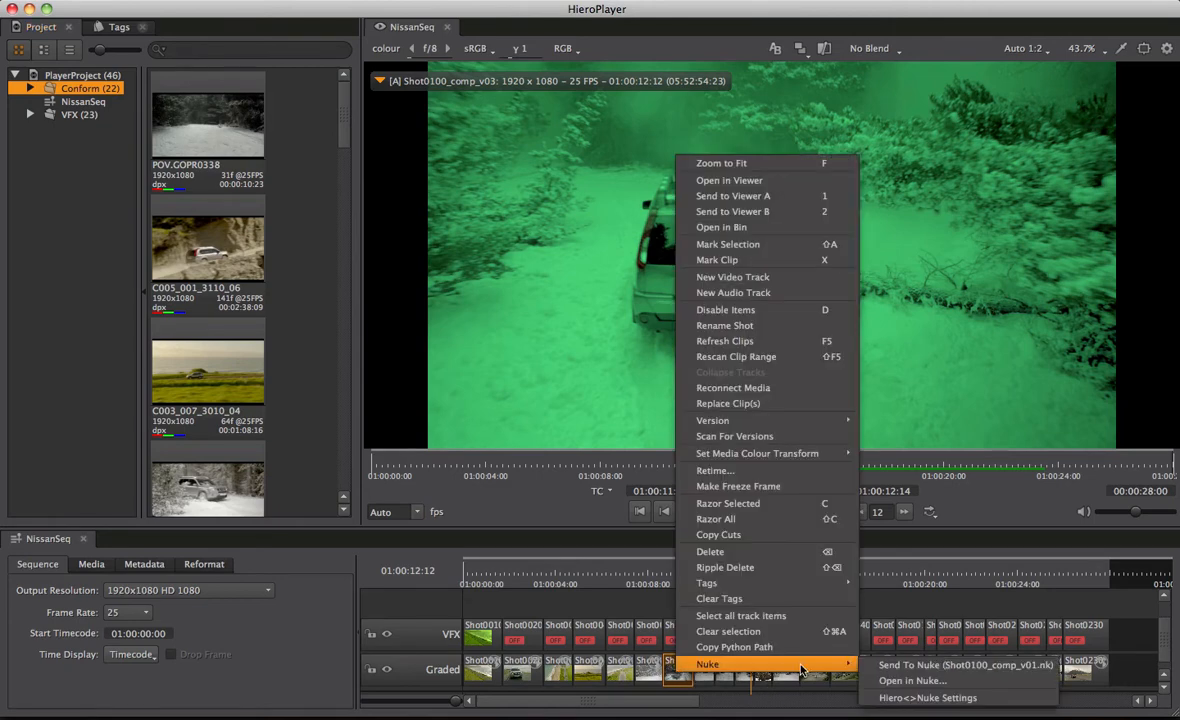
left_click(960, 665)
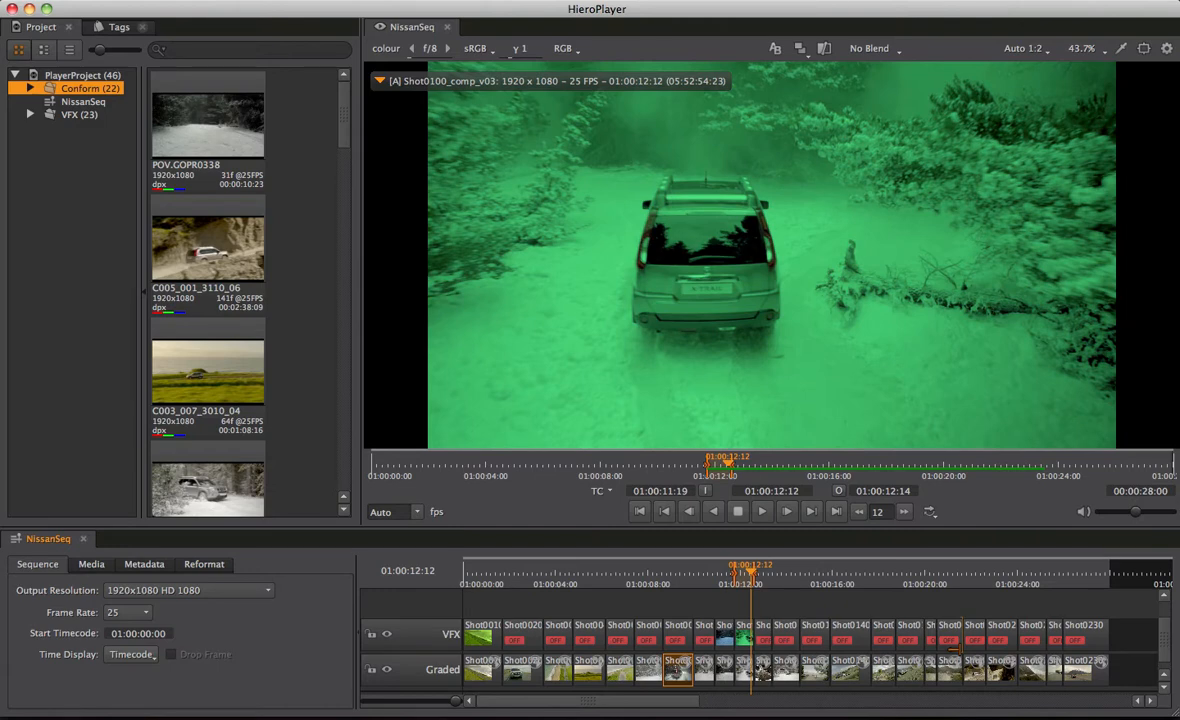
Add a Retime node below HieroData1 with output range starting at frame 1001.
key("super+Tab")
key("super+Tab")
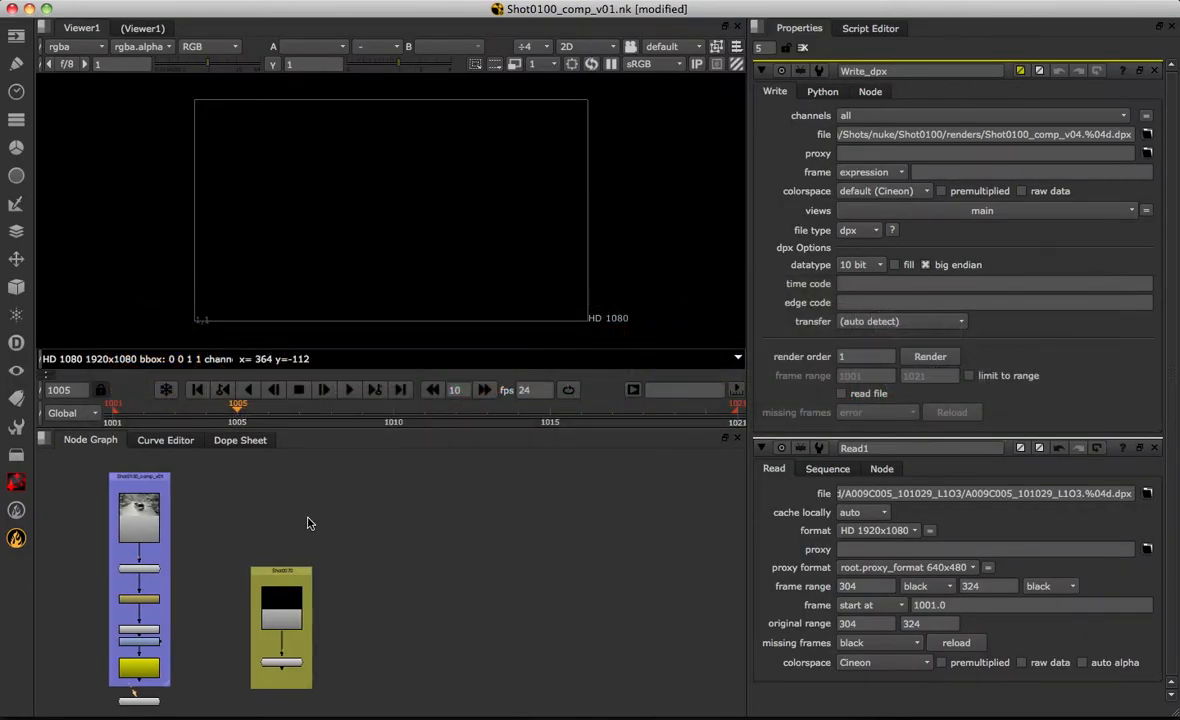
left_click_drag(300, 500, 517, 513)
scroll(517, 513, "down", 1)
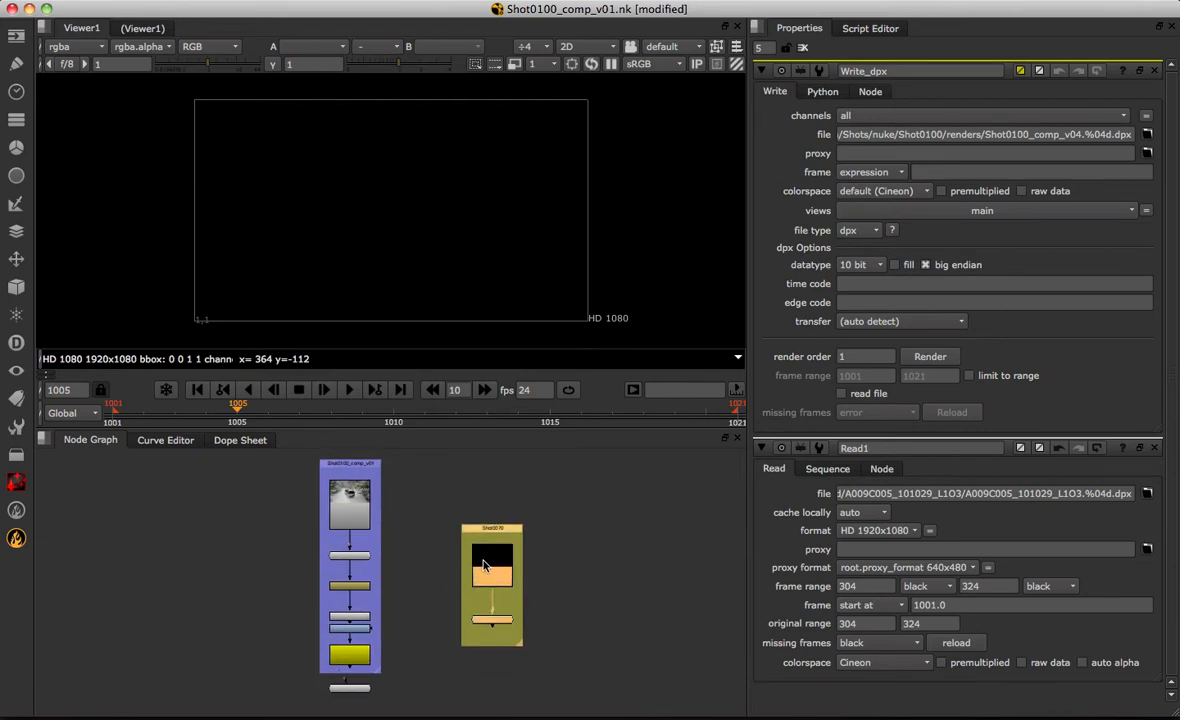
scroll(500, 560, "up", 3)
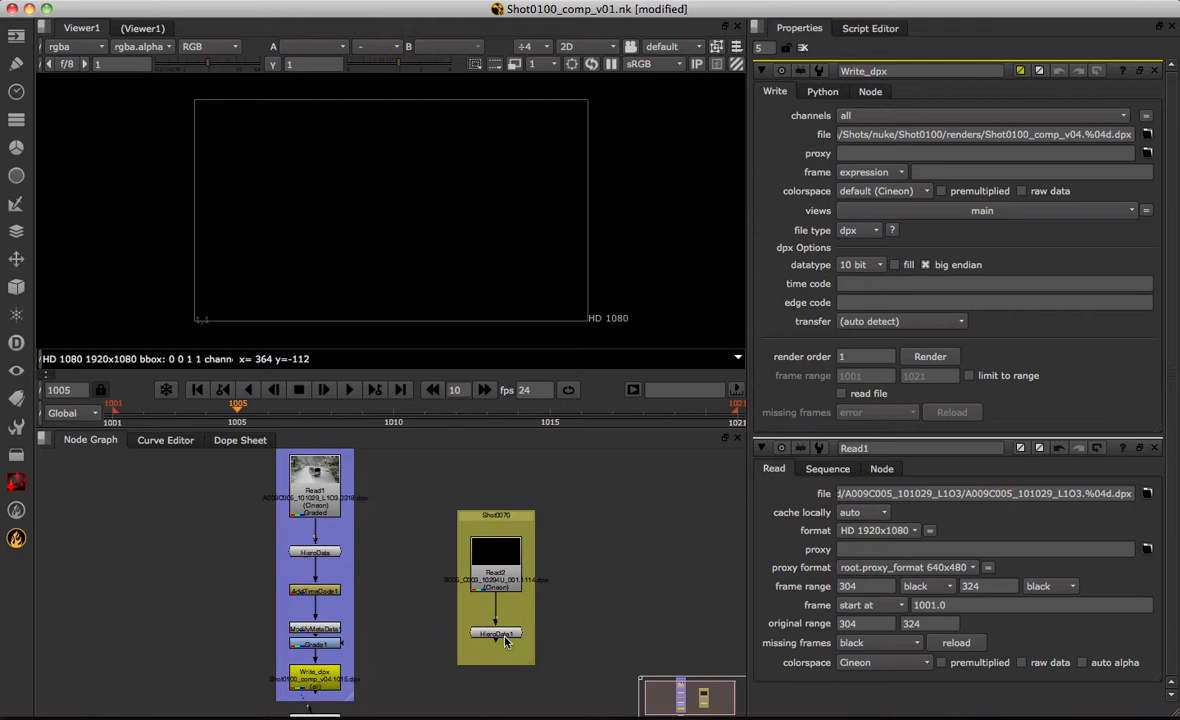
scroll(492, 575, "up", 5)
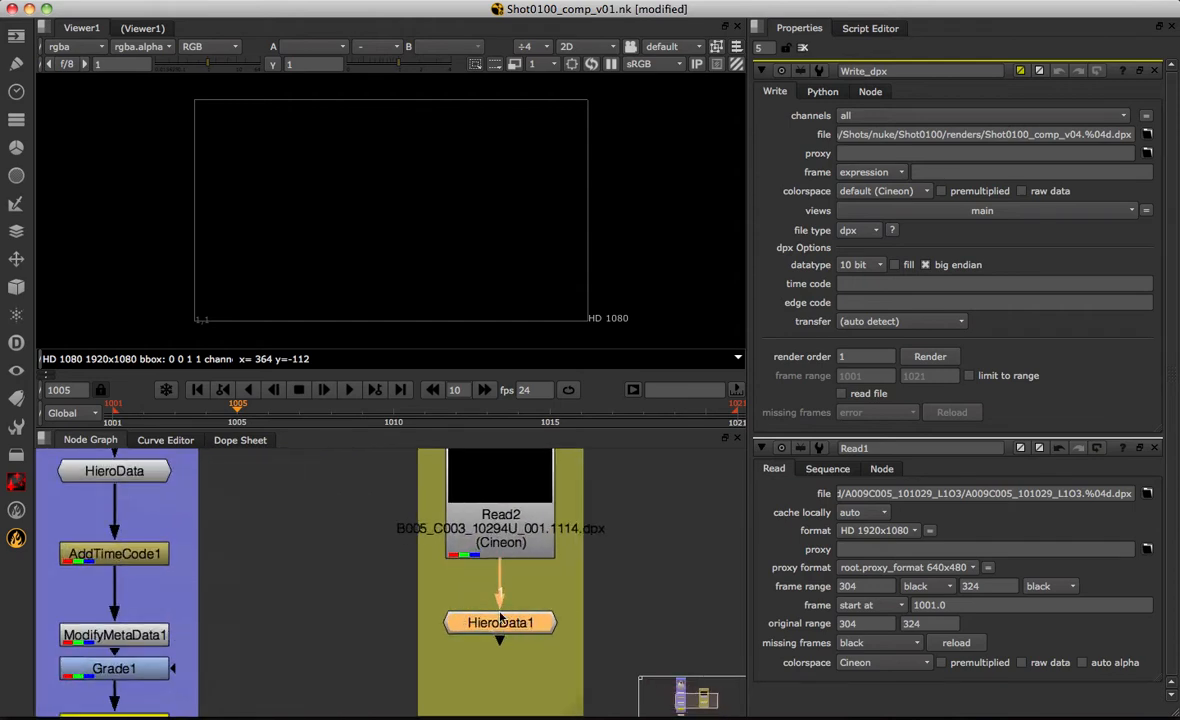
scroll(500, 575, "down", 5)
scroll(497, 582, "down", 3)
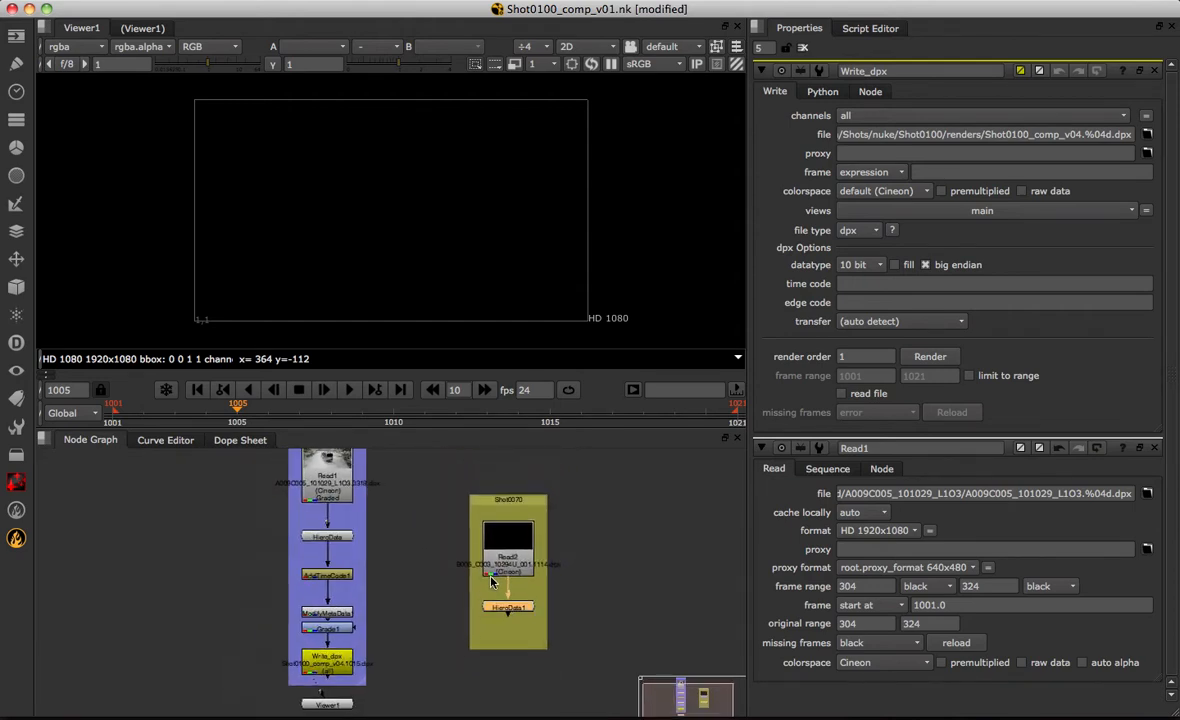
scroll(500, 600, "down", 2)
key("1")
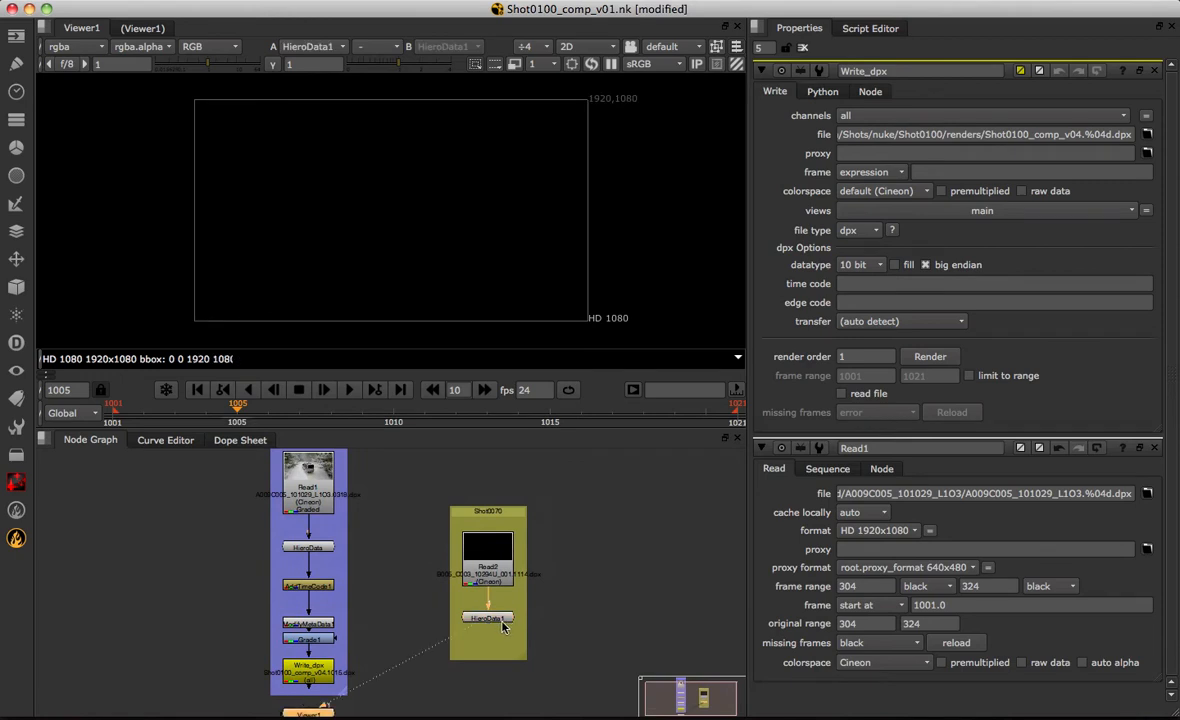
key("Home")
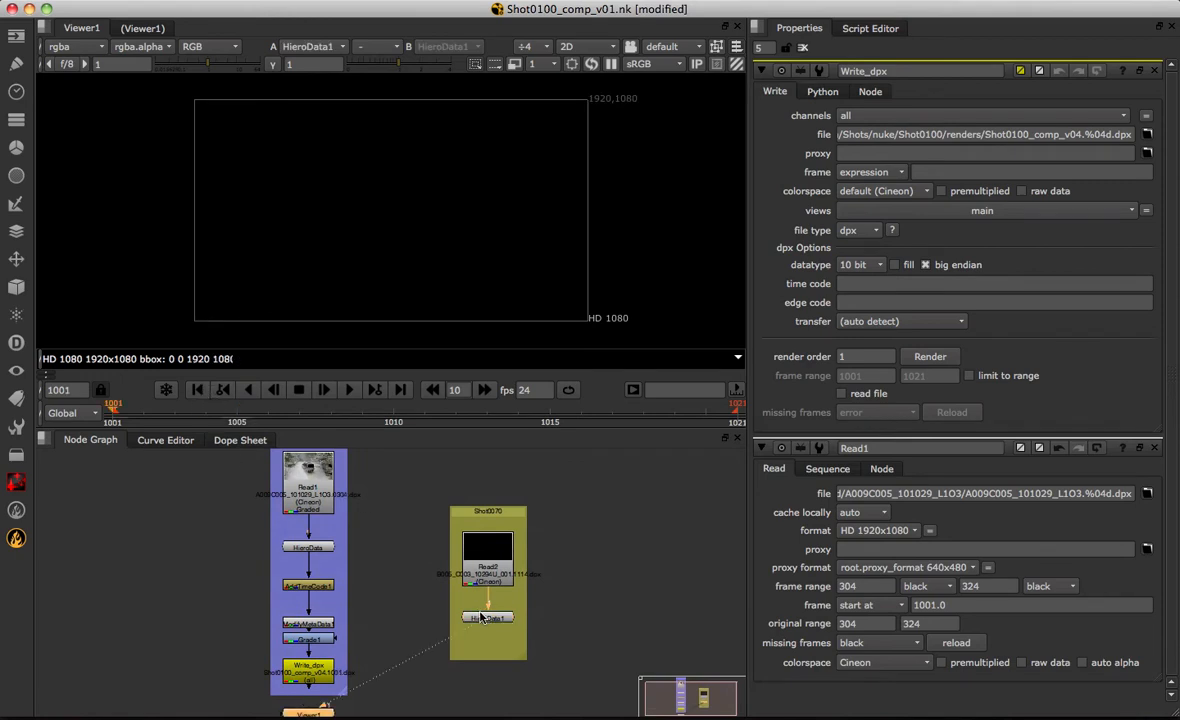
key("Tab")
type("ret")
key("Return")
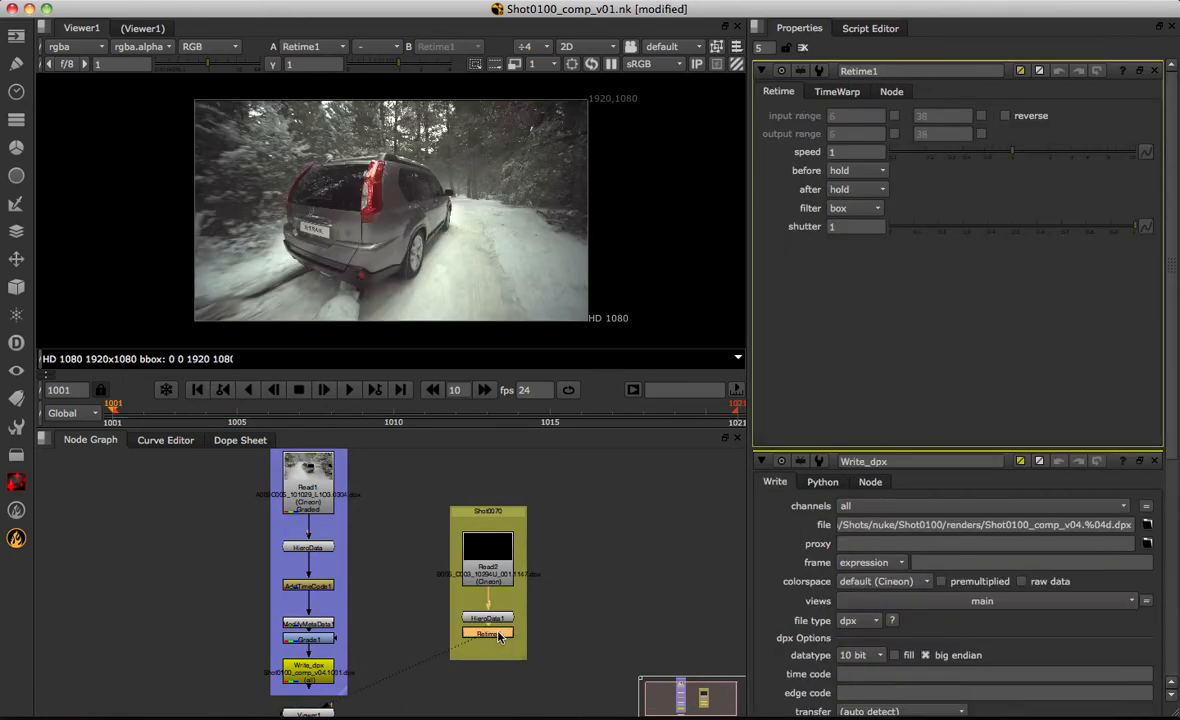
key("1")
left_click(855, 134)
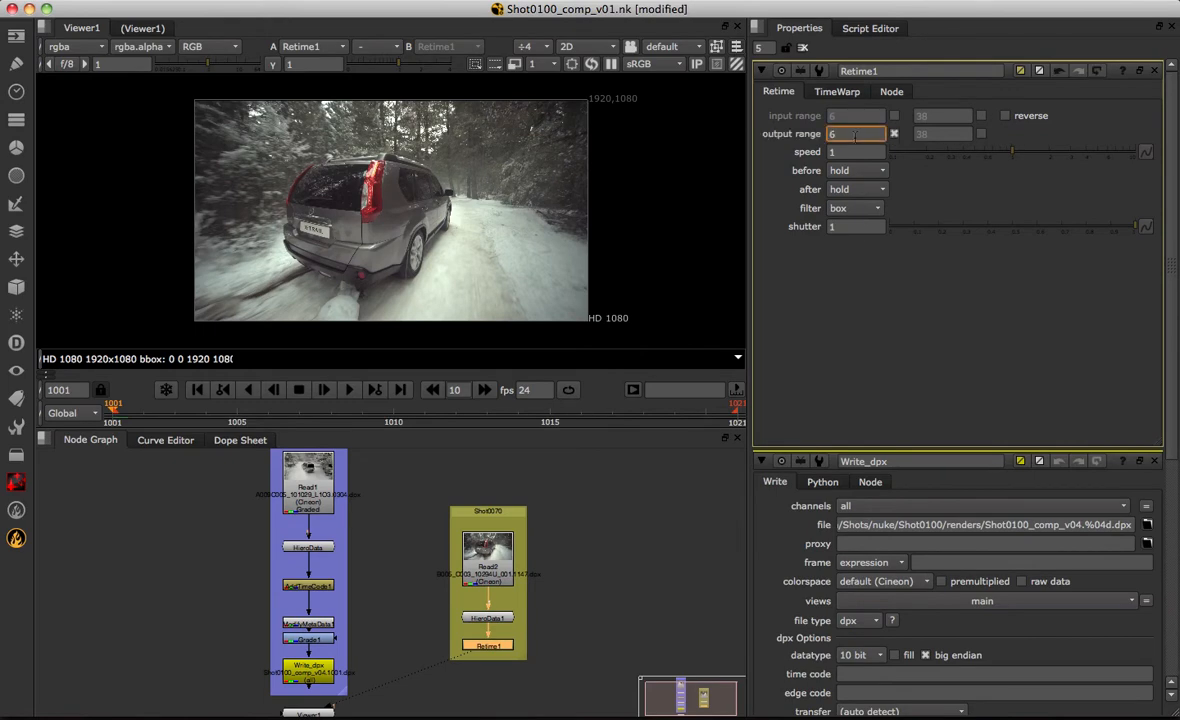
type("1001")
key("Return")
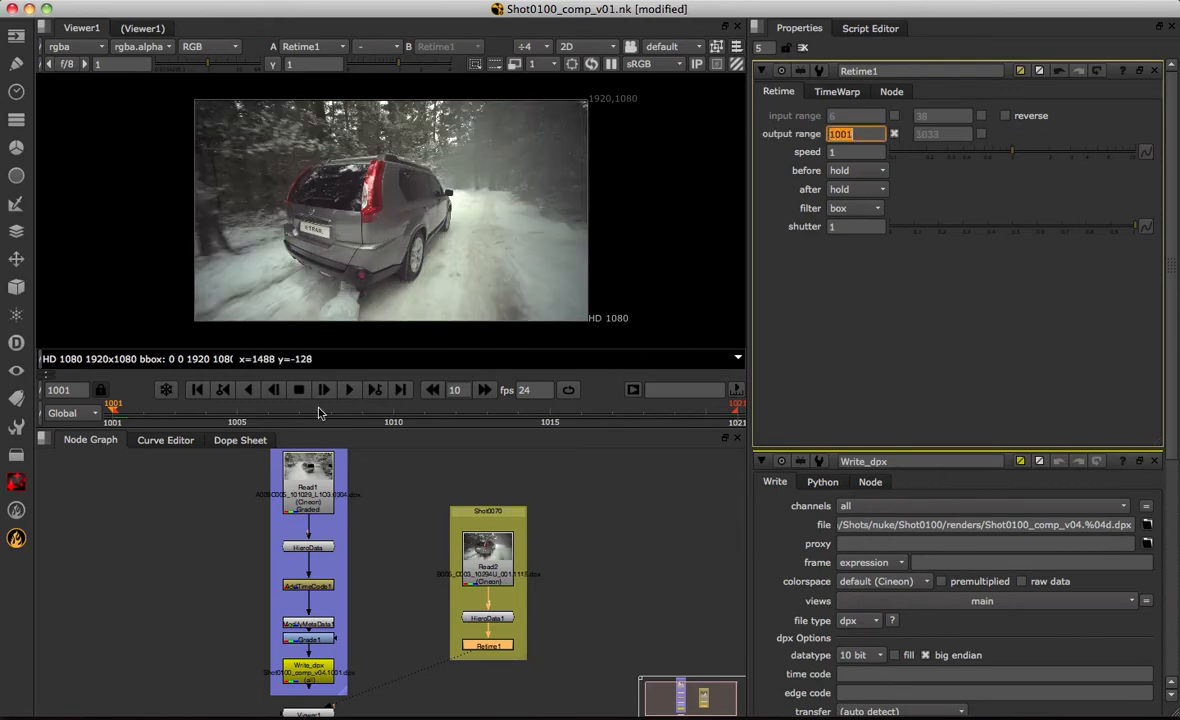
Scrub to check the retime, then delete the whole Shot0070 node group and return to HieroPlayer.
mouse_move(113, 410)
left_mouse_down()
mouse_move(551, 410)
mouse_move(238, 410)
left_mouse_up()
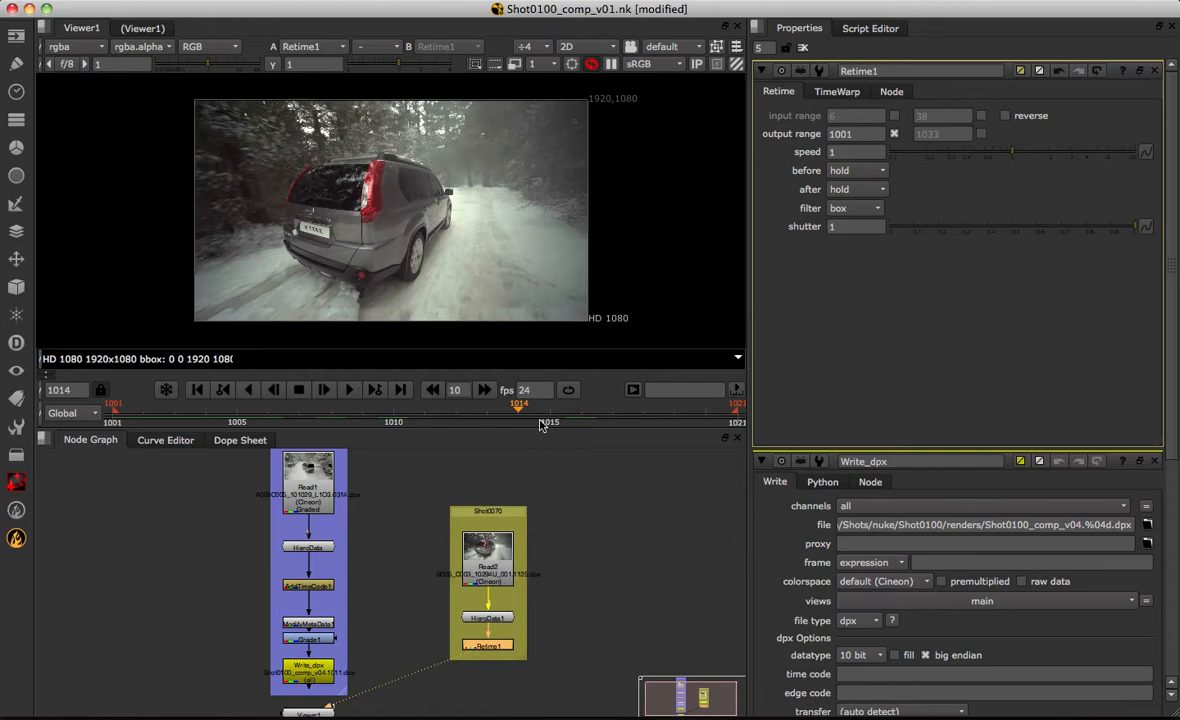
key("Left")
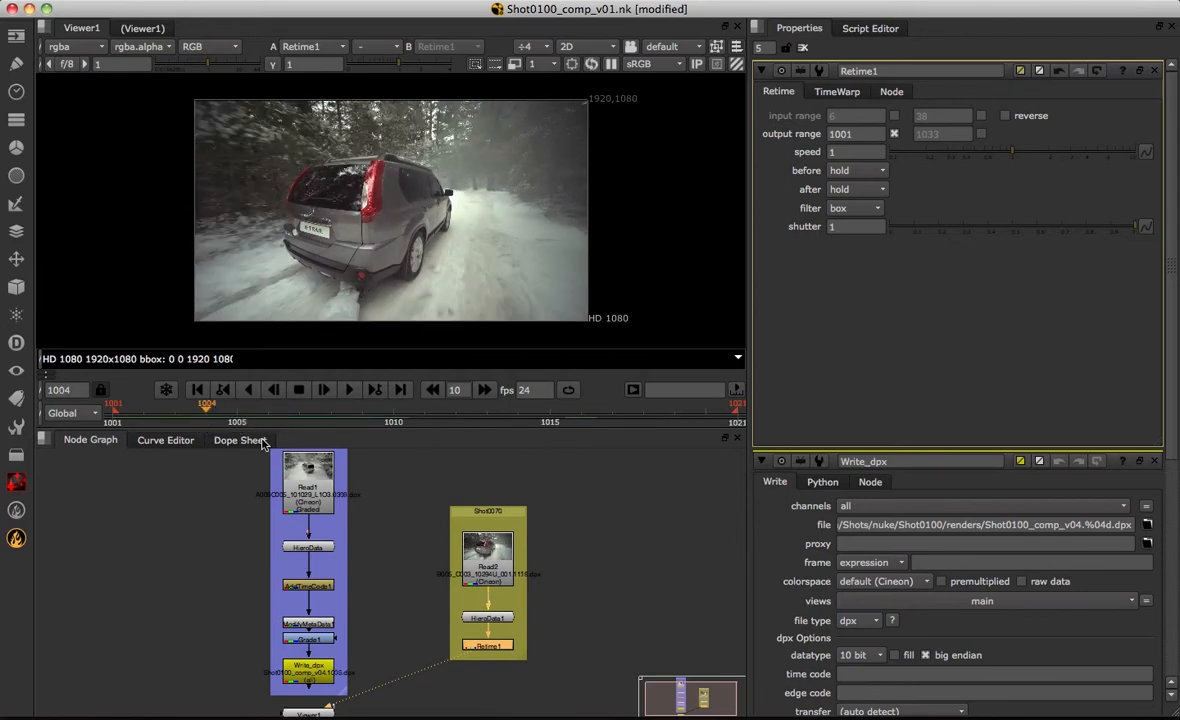
left_click_drag(380, 446, 584, 672)
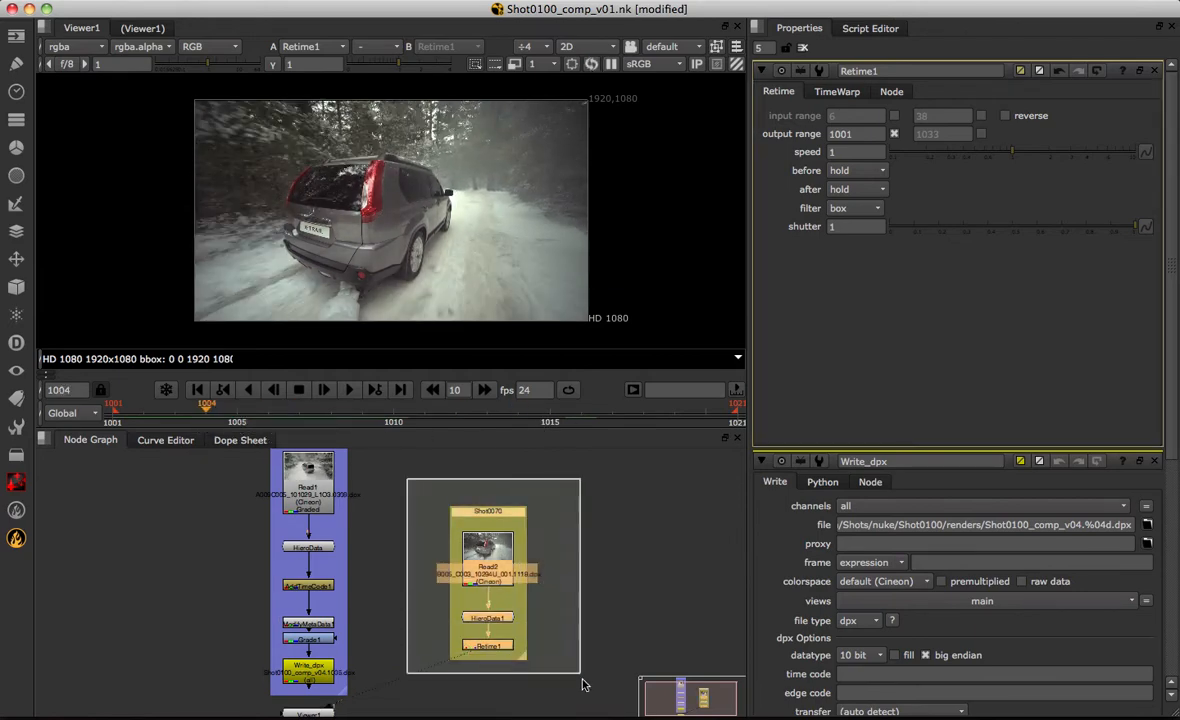
key("Delete")
key("super+Tab")
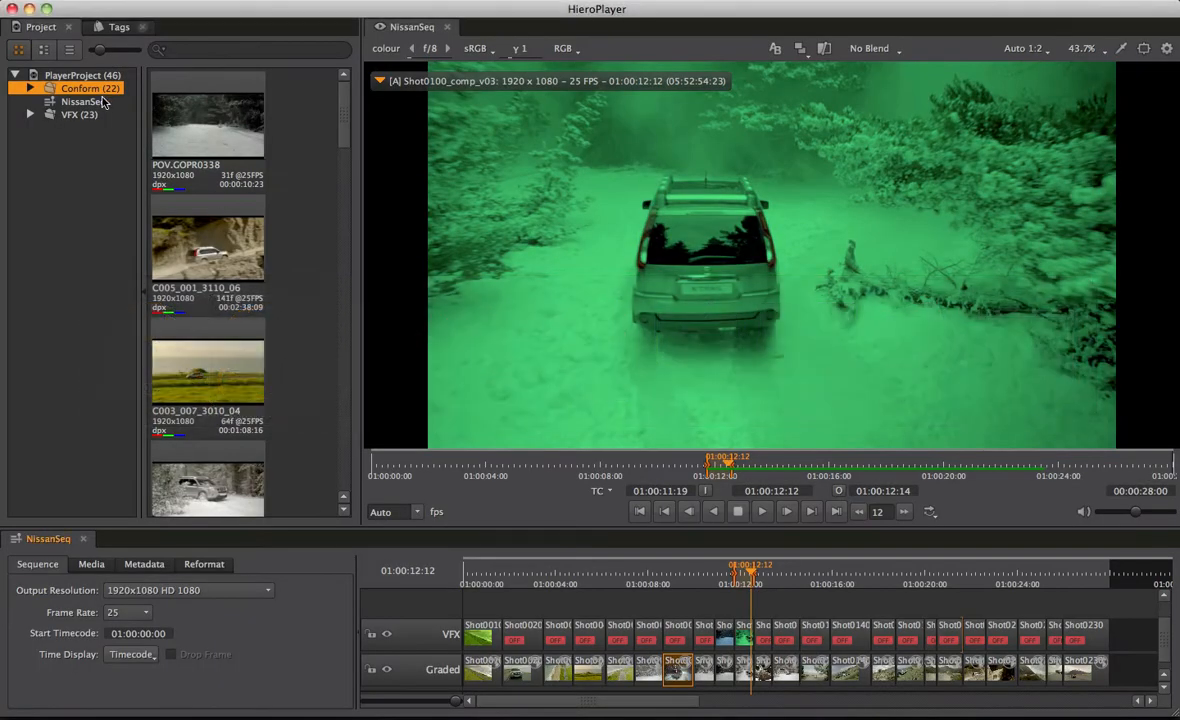
Send the NissanSeq sequence to the Shot0100_comp_v01.nk script and switch to Nuke.
left_click(84, 101)
left_click(232, 128)
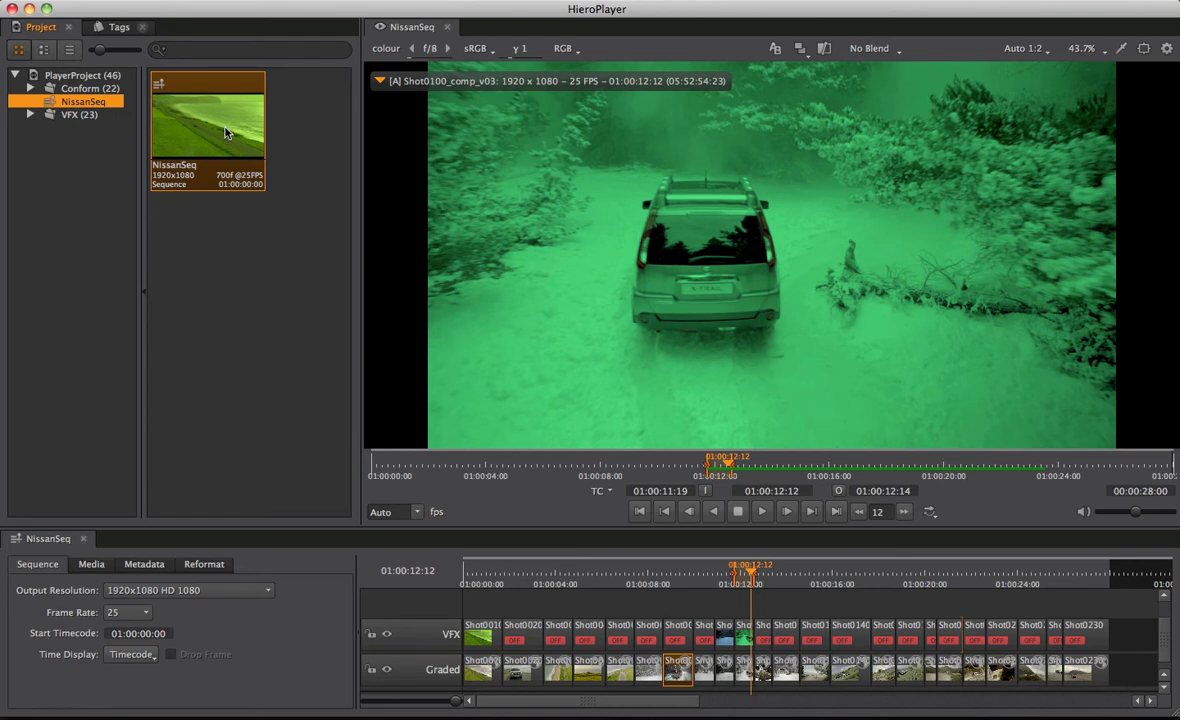
right_click(217, 137)
mouse_move(280, 293)
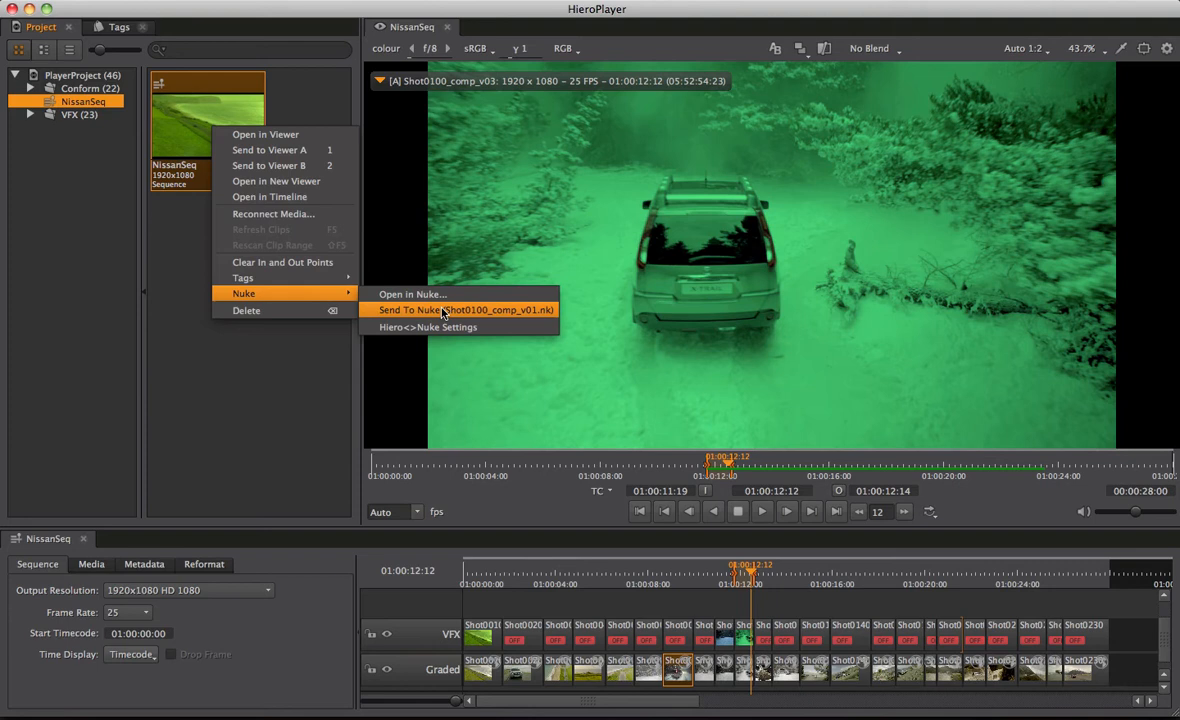
left_click(450, 311)
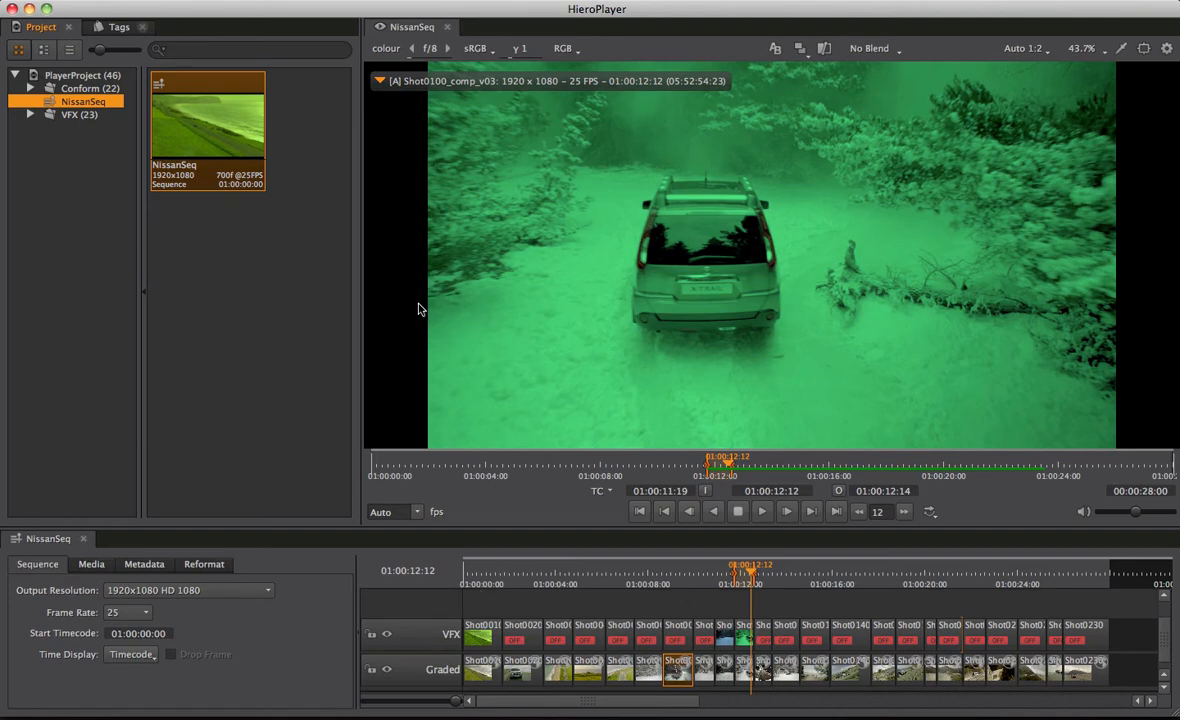
key("super+Tab")
key("super+Tab")
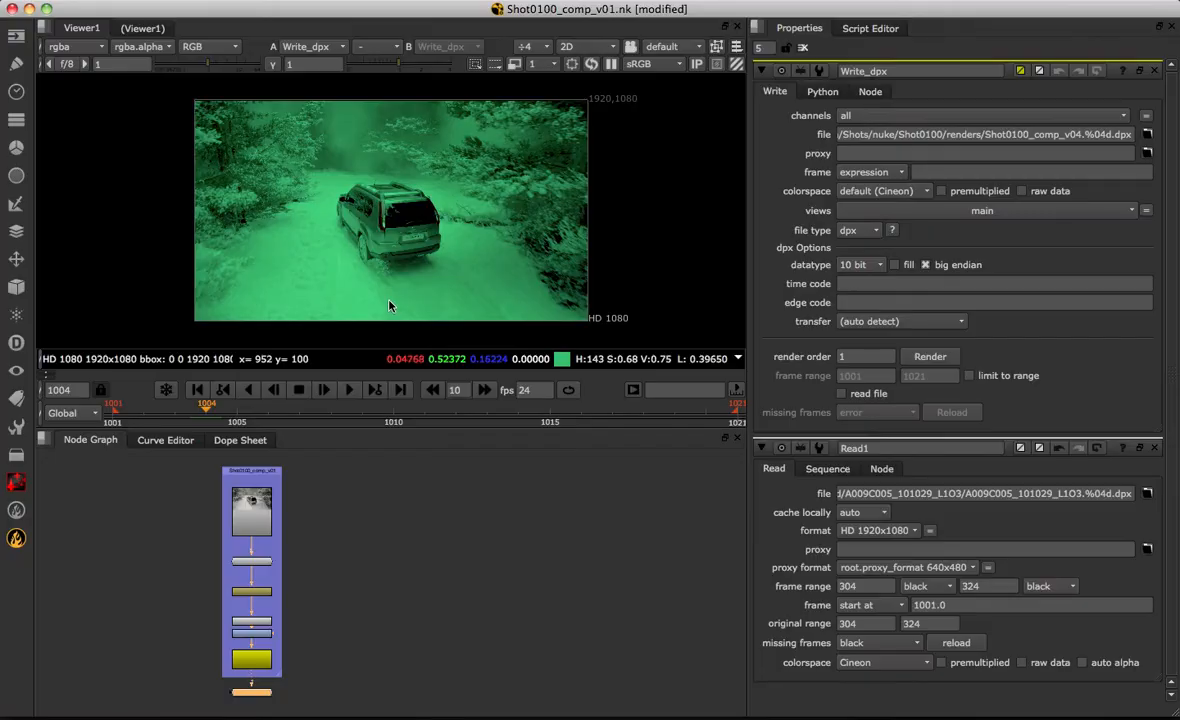
scroll(425, 569, "down", 5)
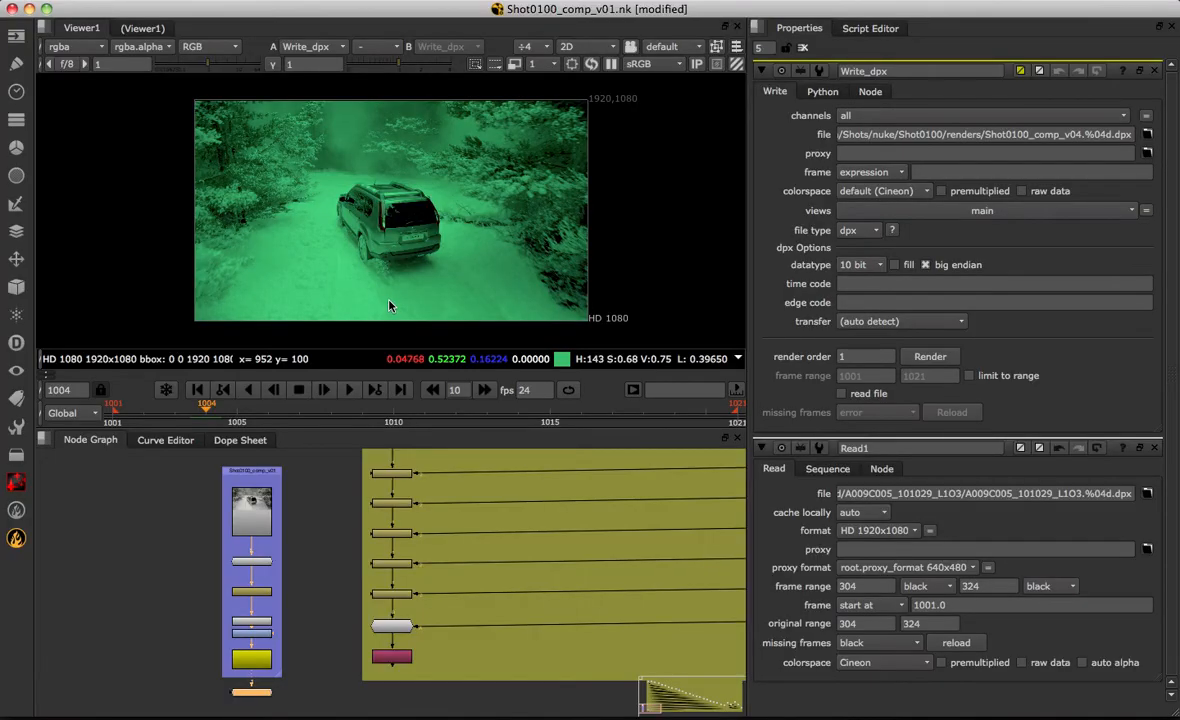
Frame the new backdrop row of shot Read nodes in the node graph, then return to HieroPlayer.
left_click_drag(467, 500, 425, 569)
scroll(425, 569, "down", 5)
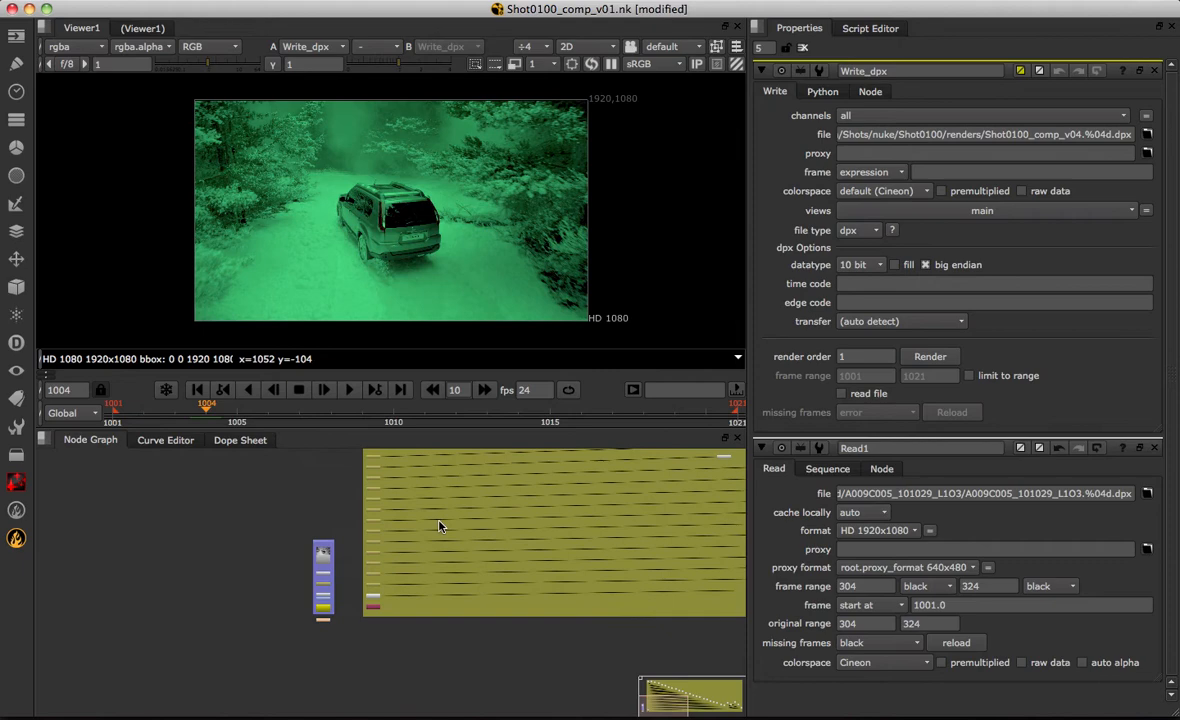
left_click_drag(424, 496, 352, 573)
scroll(352, 573, "up", 3)
mouse_move(284, 525)
left_mouse_down()
mouse_move(186, 493)
mouse_move(680, 634)
left_mouse_up()
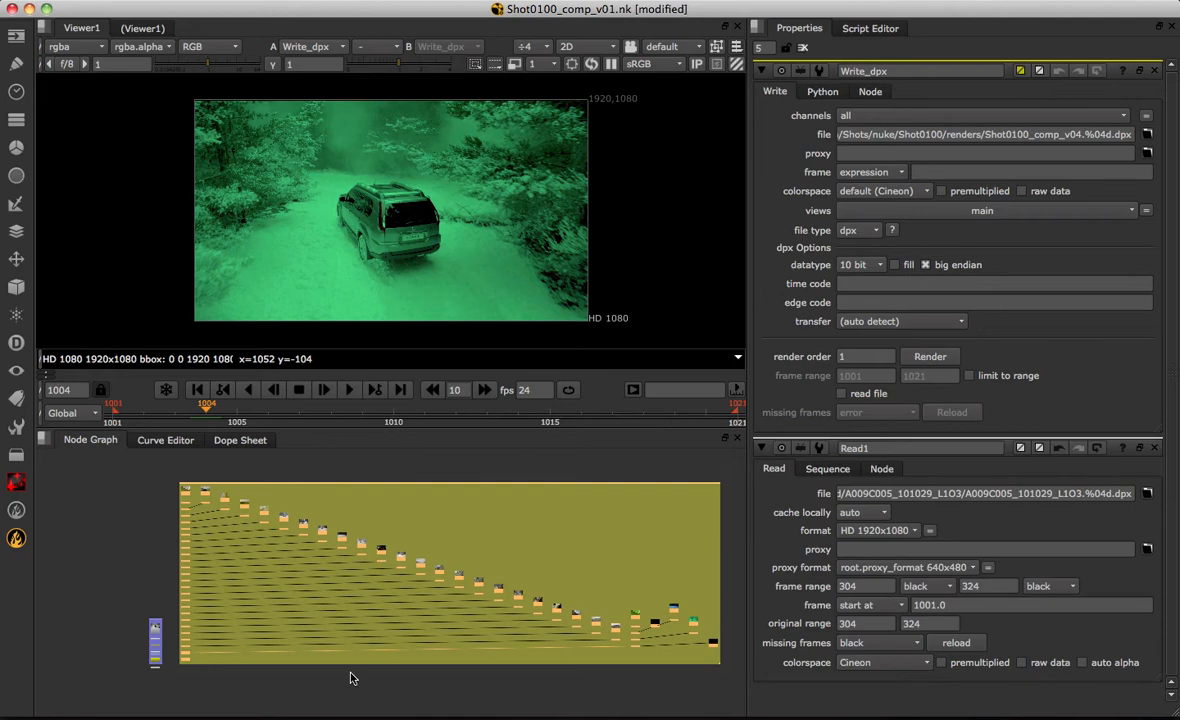
key("super+Tab")
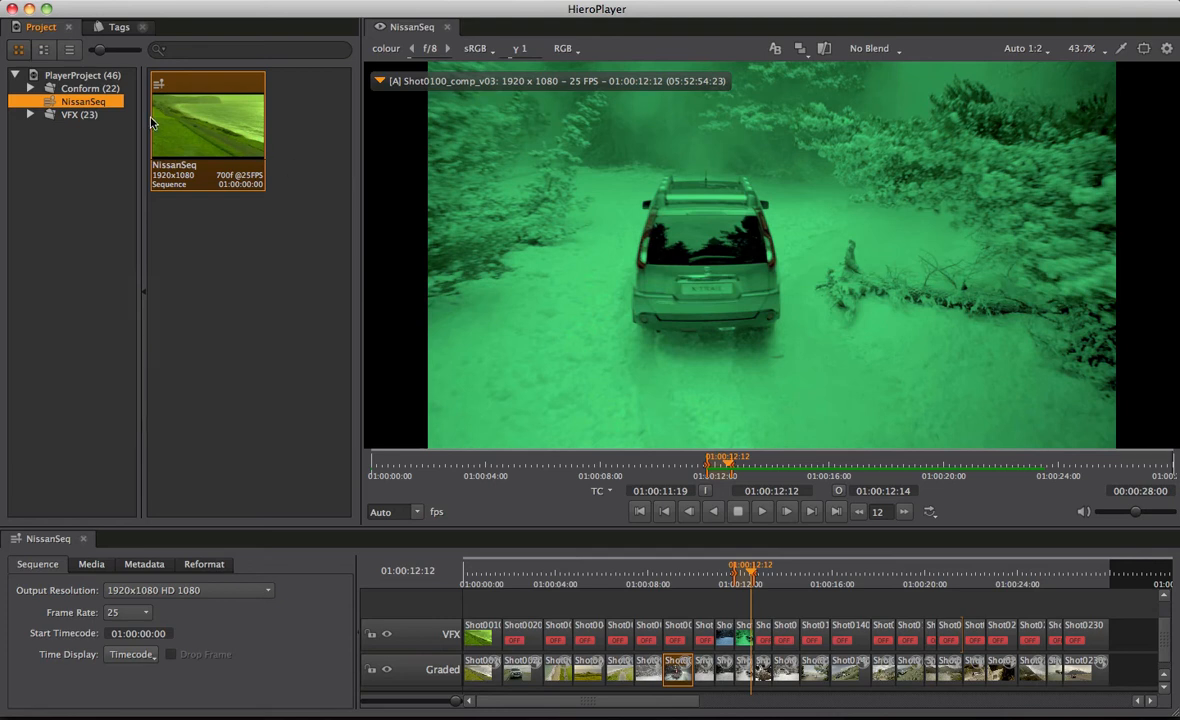
Maximize the Conform bin and narrow the selection to the C004_001_3010_04v2 clip.
left_click(105, 88)
key("space")
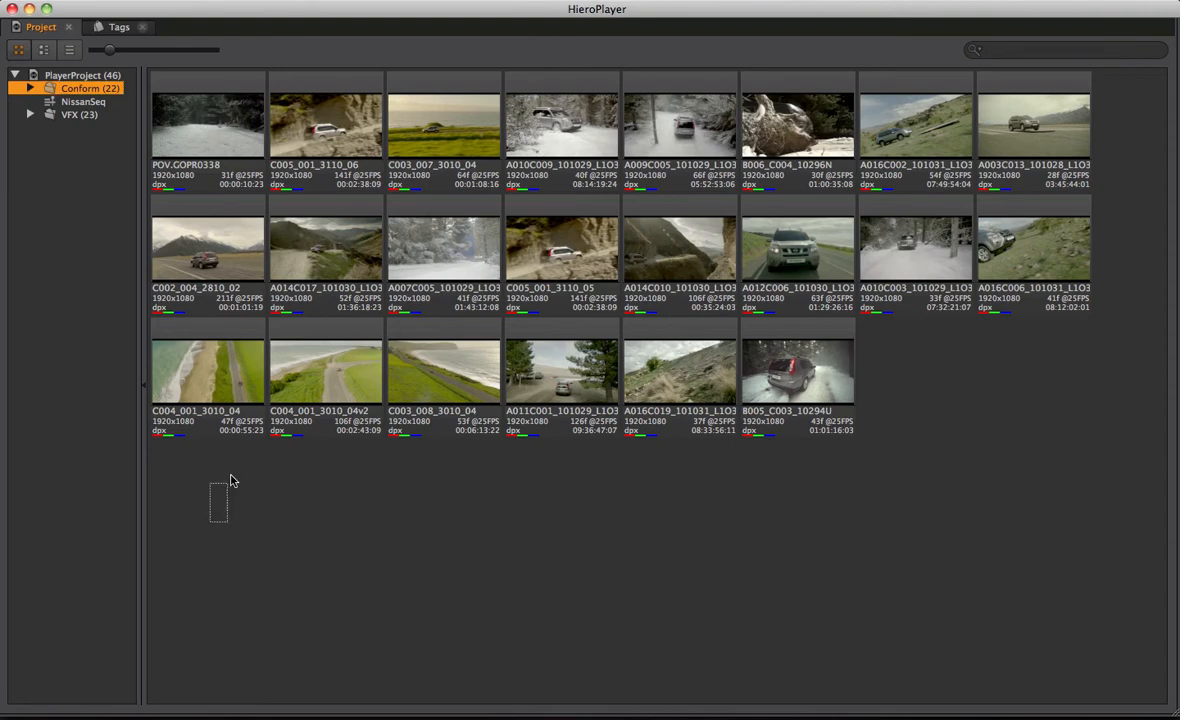
left_click_drag(210, 522, 1070, 136)
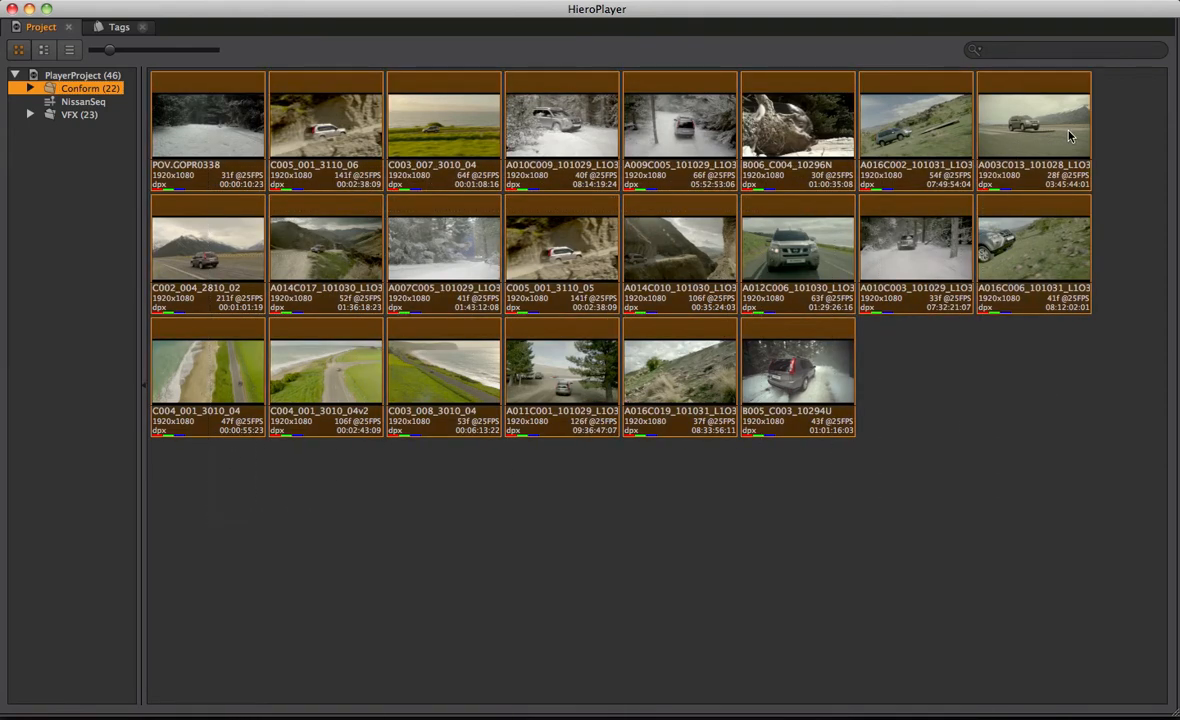
left_click(342, 479)
left_click(313, 377)
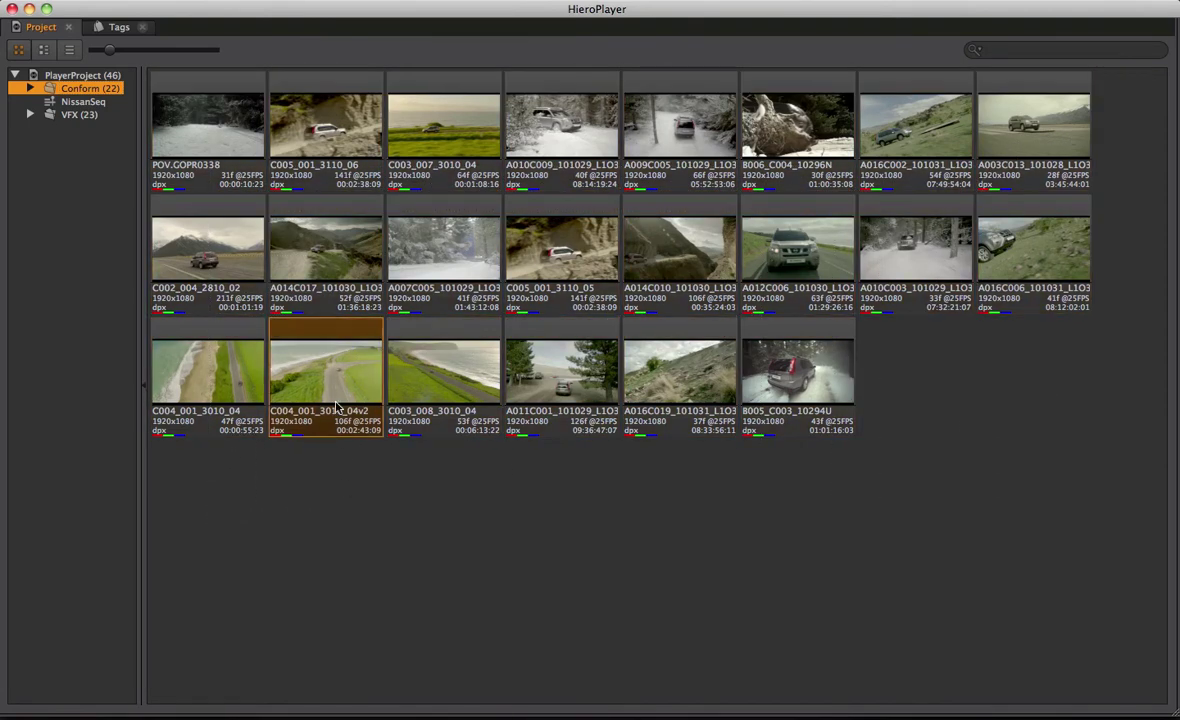
Add the hillside and snowy road clips to the selection and send them to Nuke.
left_click(640, 375, "super")
left_click(561, 125, "super")
right_click(561, 125)
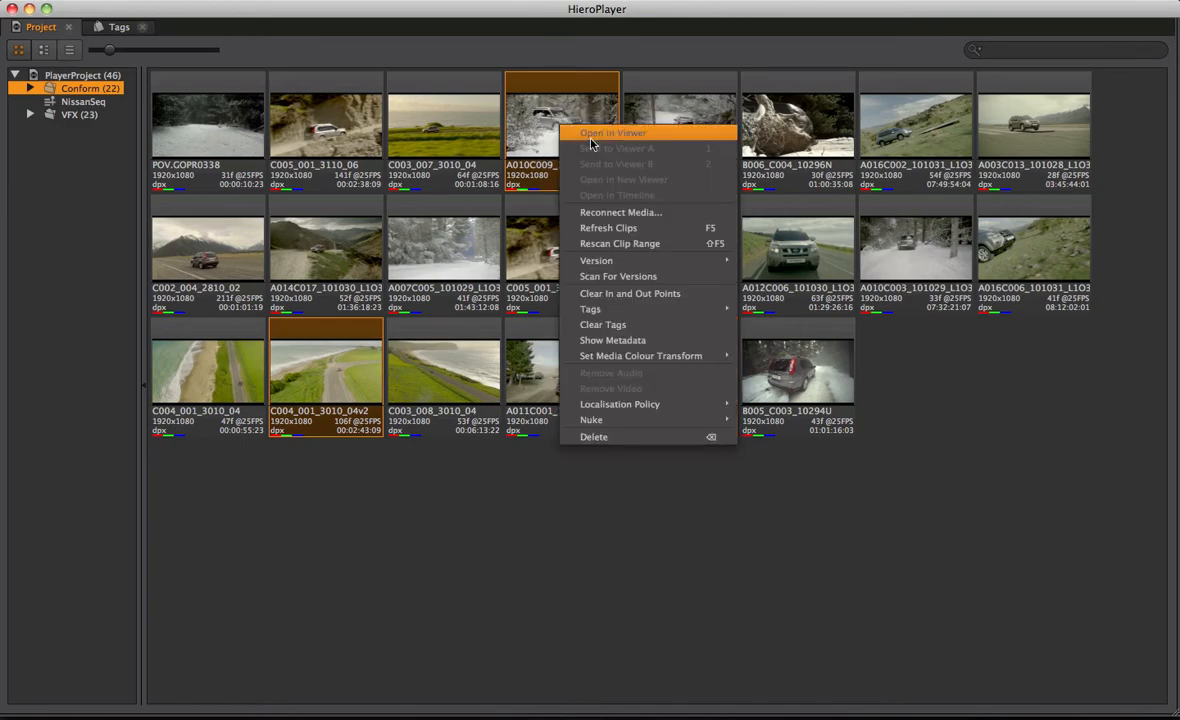
mouse_move(620, 419)
left_click(720, 425)
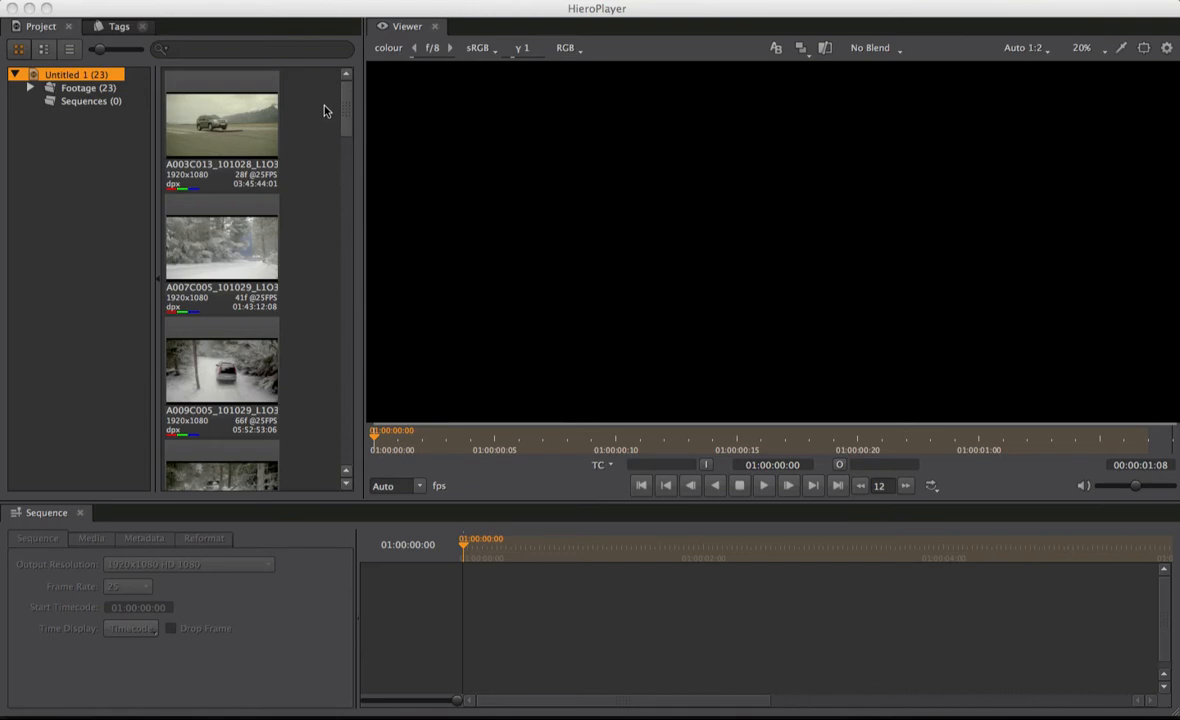
Create empty Sequence 9 in the Sequences bin, open it for editing and show the Footage bin.
left_click_drag(323, 103, 222, 392)
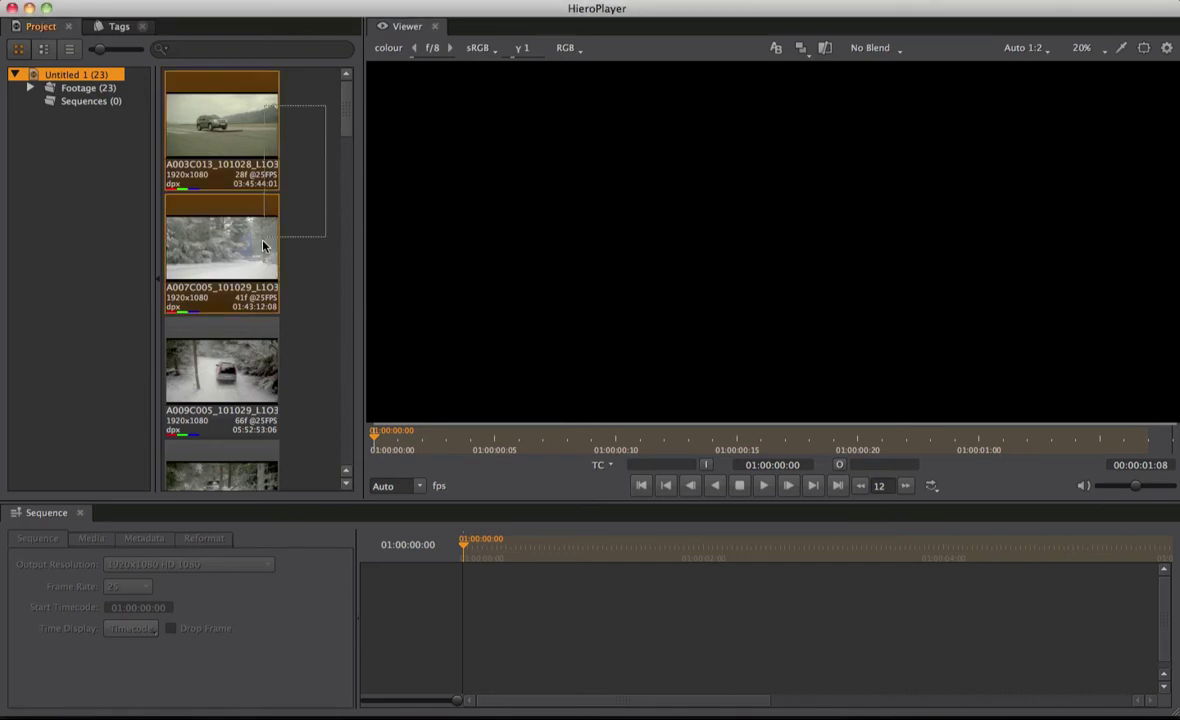
left_click(110, 130)
left_click(98, 103)
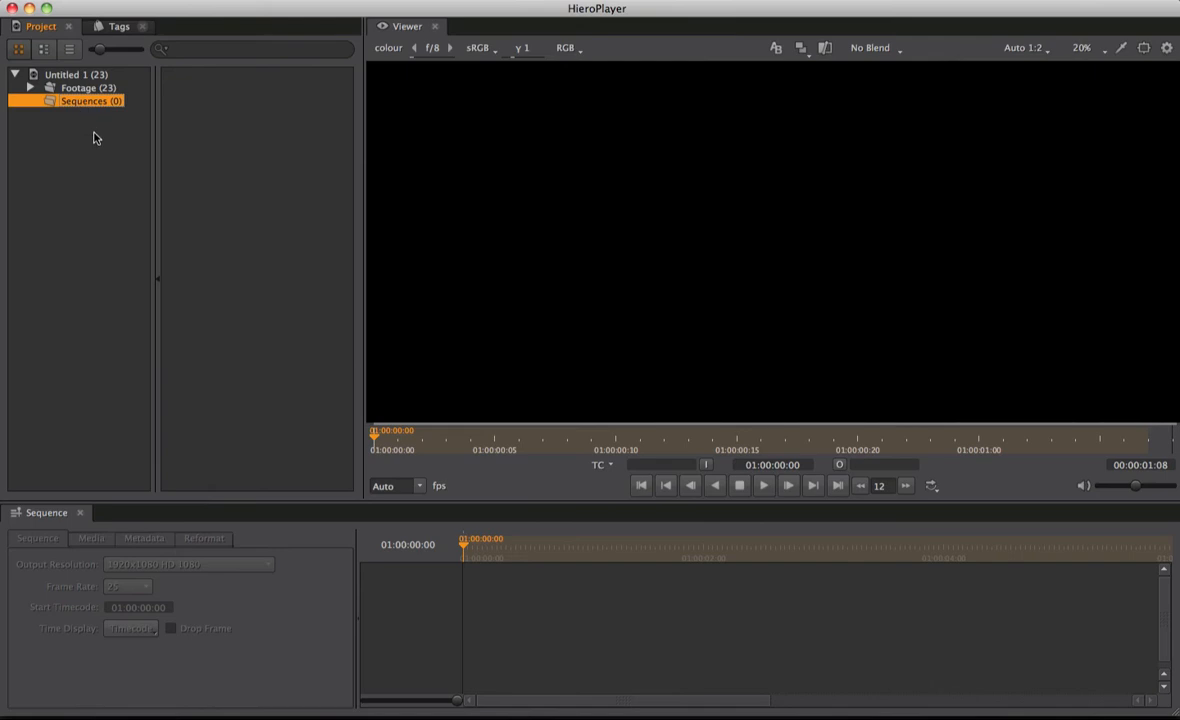
key("ctrl+n")
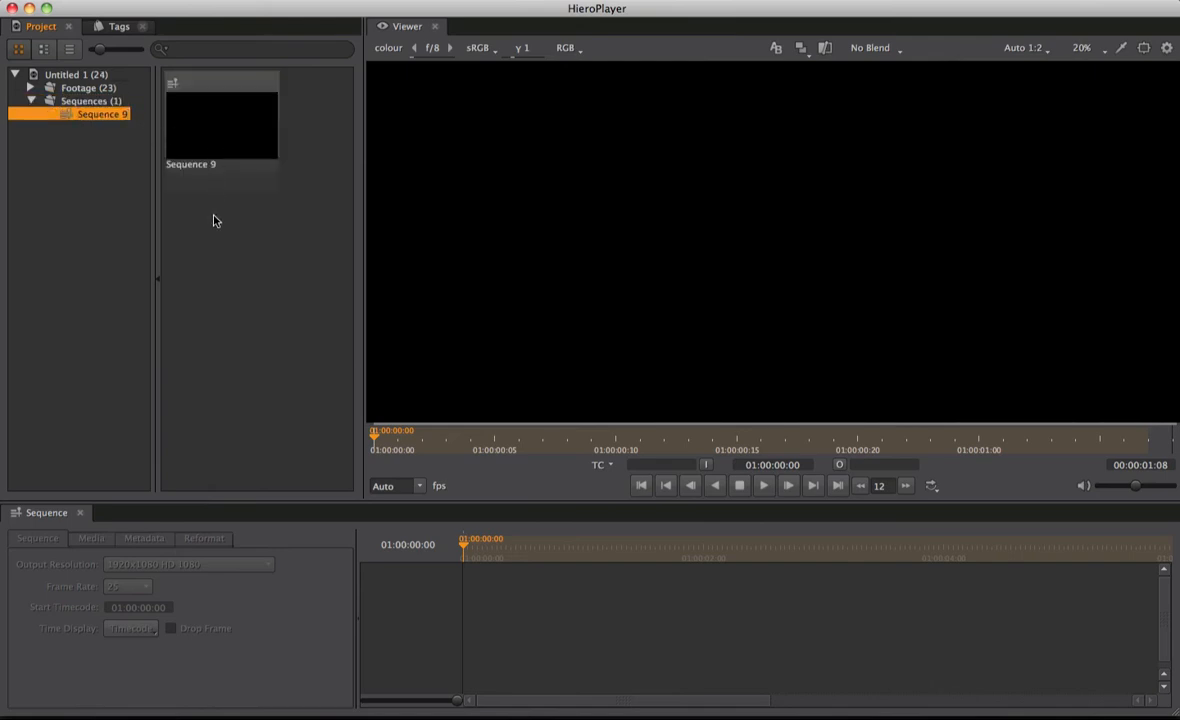
double_click(223, 129)
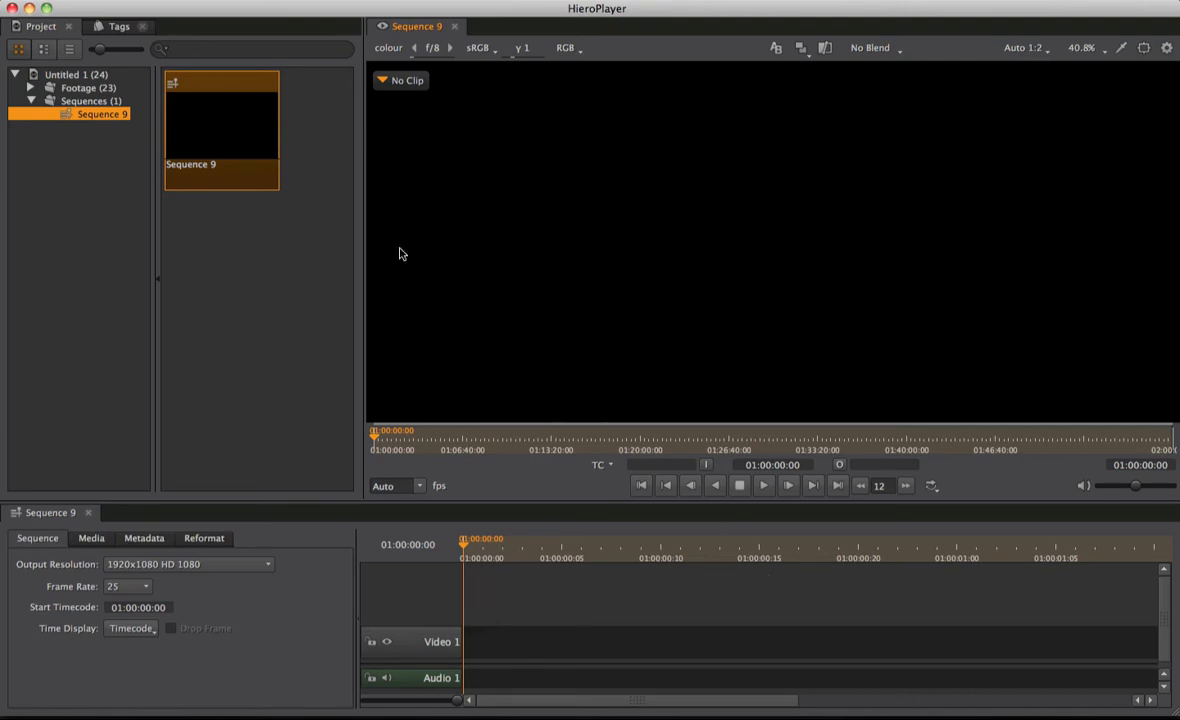
left_click(88, 88)
Place the three footage clips A003C013, A007C005 and A009C005 onto Video 1.
left_click(222, 120)
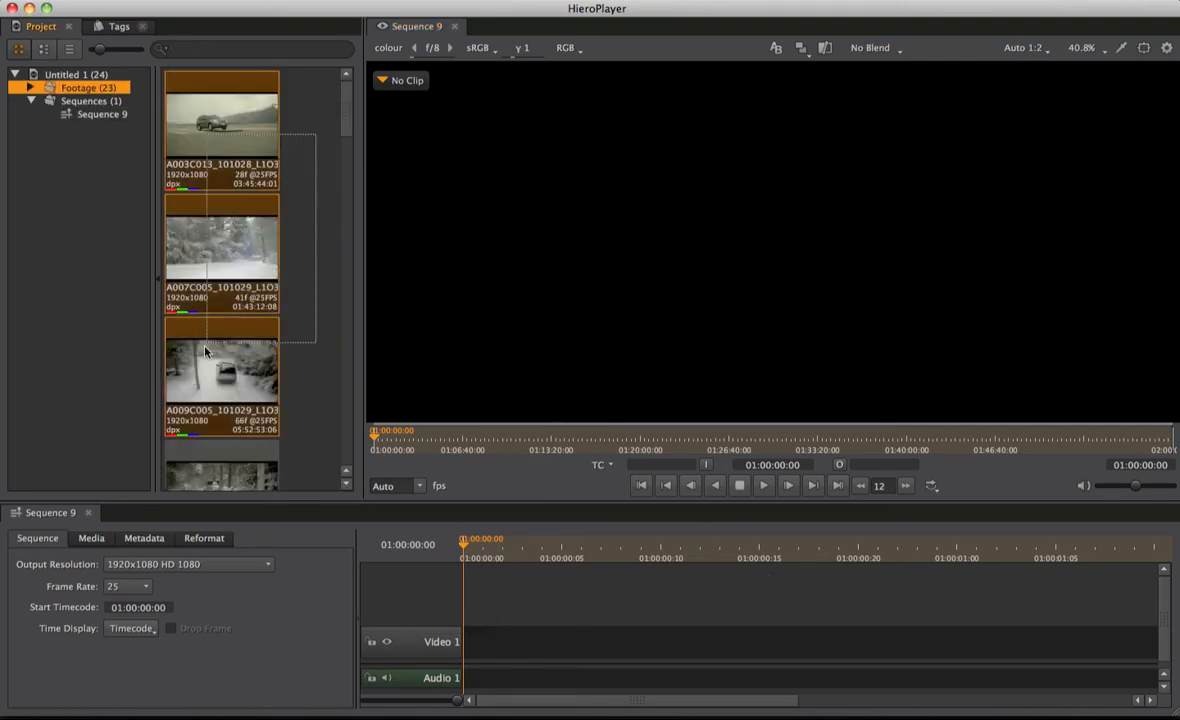
left_click(222, 370, "shift")
mouse_move(222, 250)
left_mouse_down()
mouse_move(240, 220)
mouse_move(476, 650)
left_mouse_up()
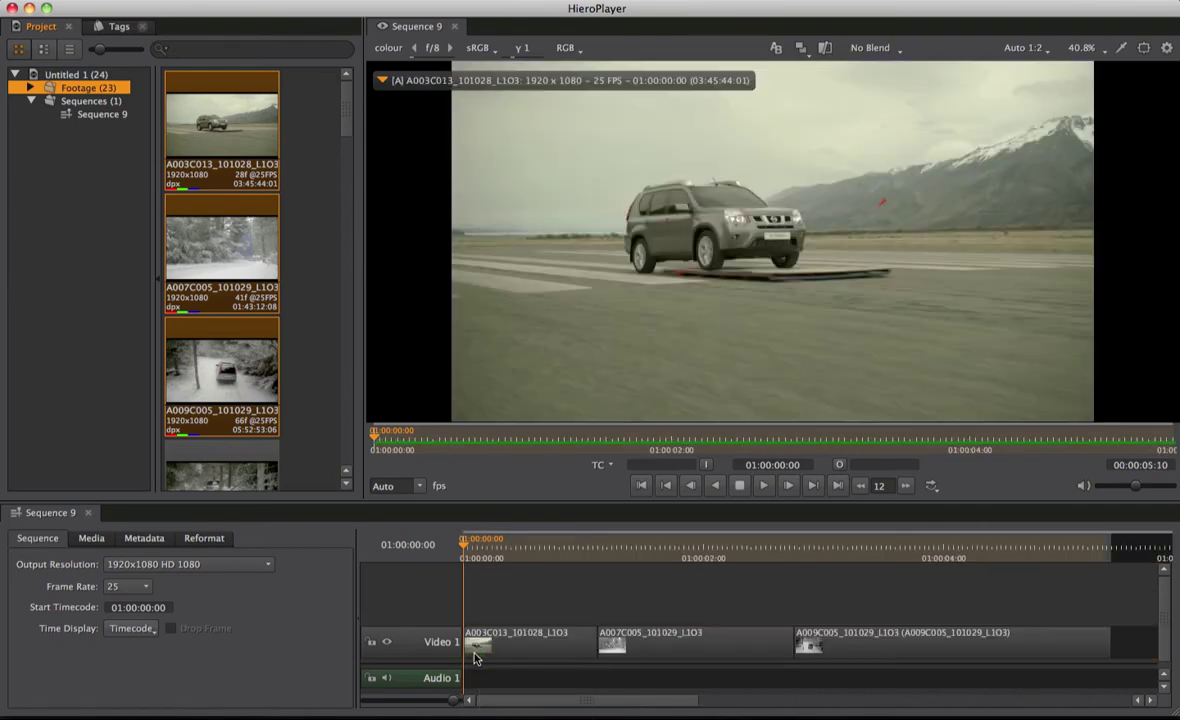
Razor-cut each of the three clips at the playhead and delete the unwanted pieces.
left_click(525, 545)
key("c")
left_click(658, 548)
key("c")
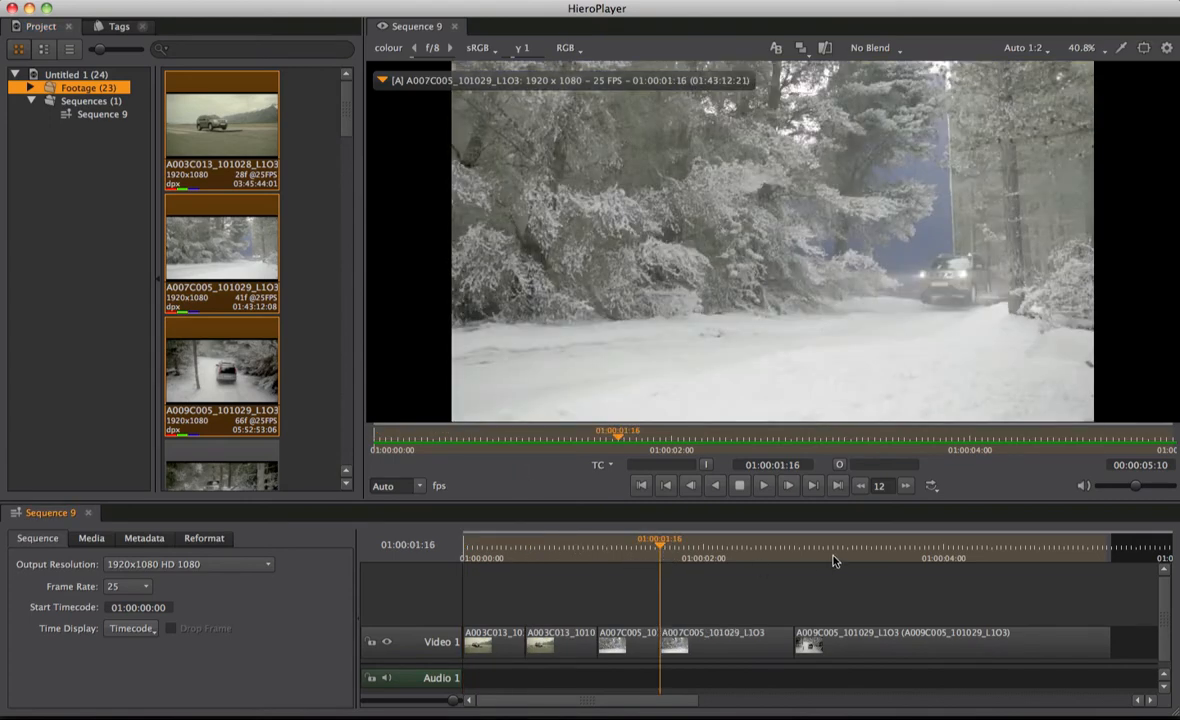
left_click(838, 548)
key("c")
left_click(700, 640, "shift")
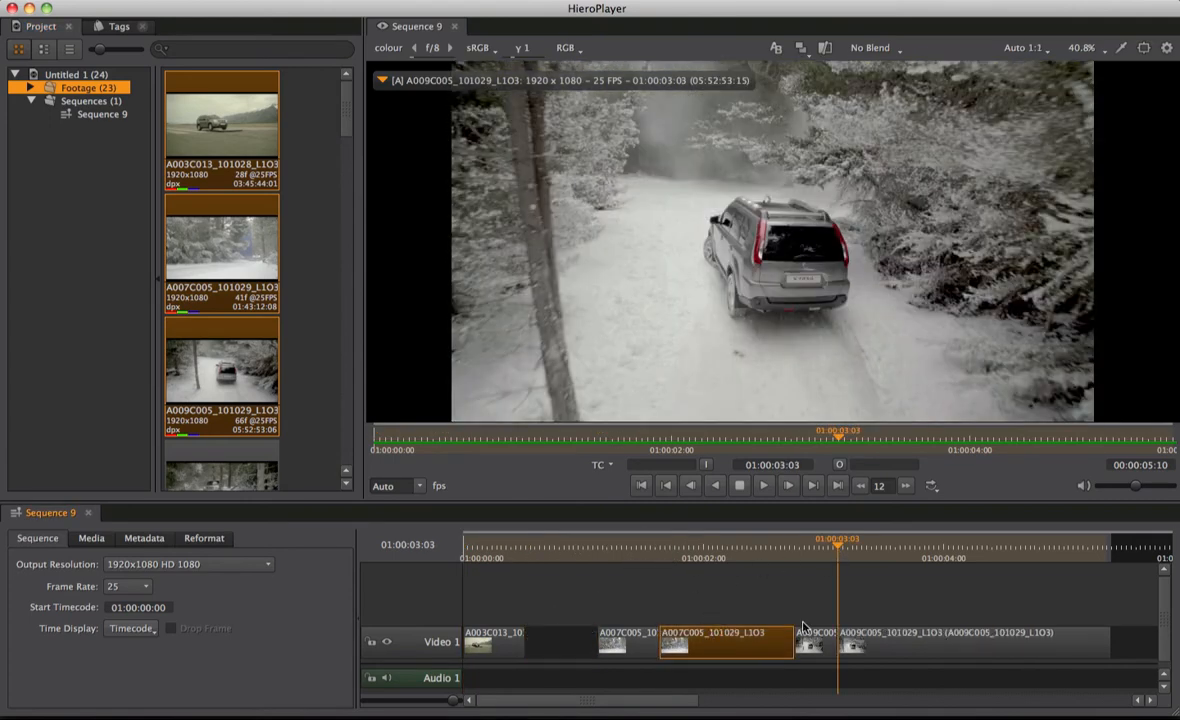
left_click(900, 640, "shift")
key("Delete")
Slide A007C005 and A009C005 left to butt the clips together into a ~34-frame sequence.
mouse_move(625, 642)
left_mouse_down()
mouse_move(555, 642)
mouse_move(581, 642)
left_mouse_up()
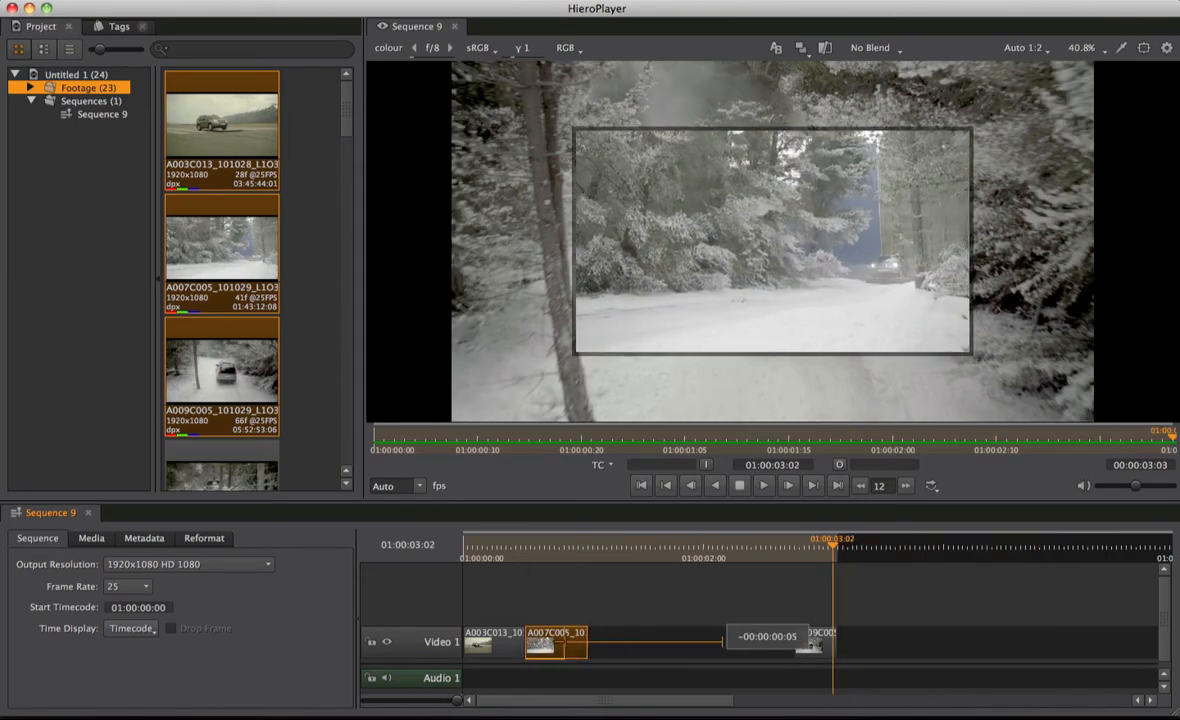
left_click_drag(815, 642, 605, 638)
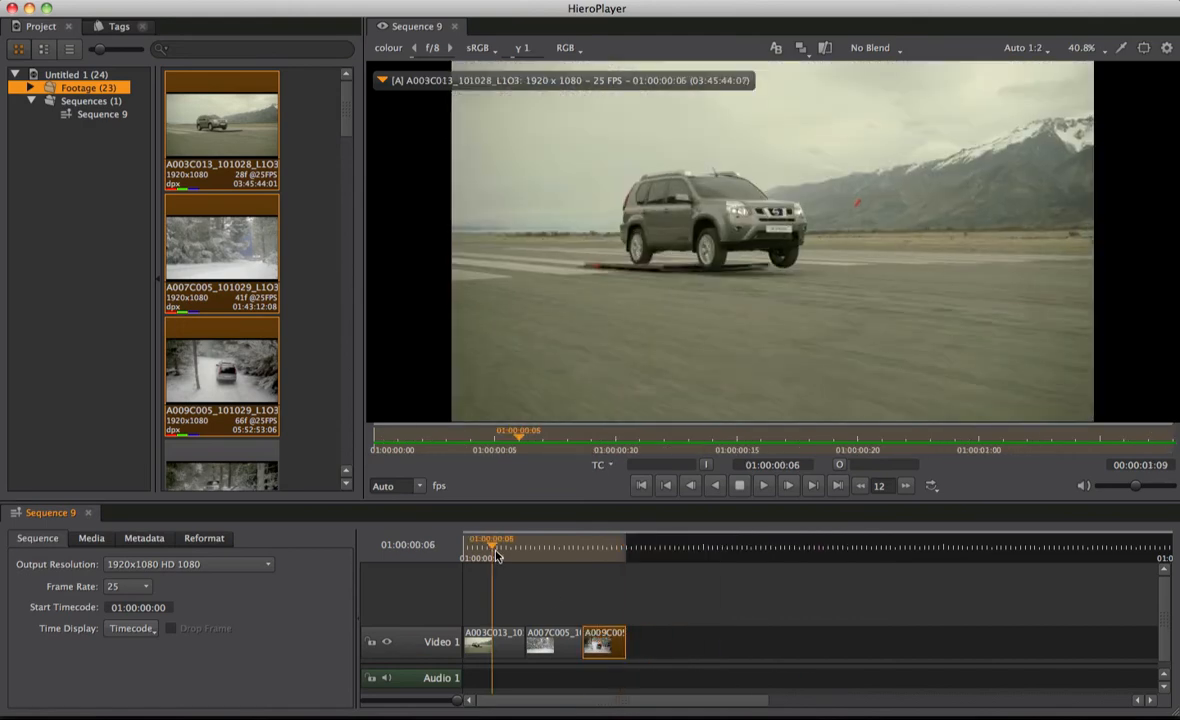
mouse_move(465, 546)
left_mouse_down()
mouse_move(575, 546)
mouse_move(465, 546)
left_mouse_up()
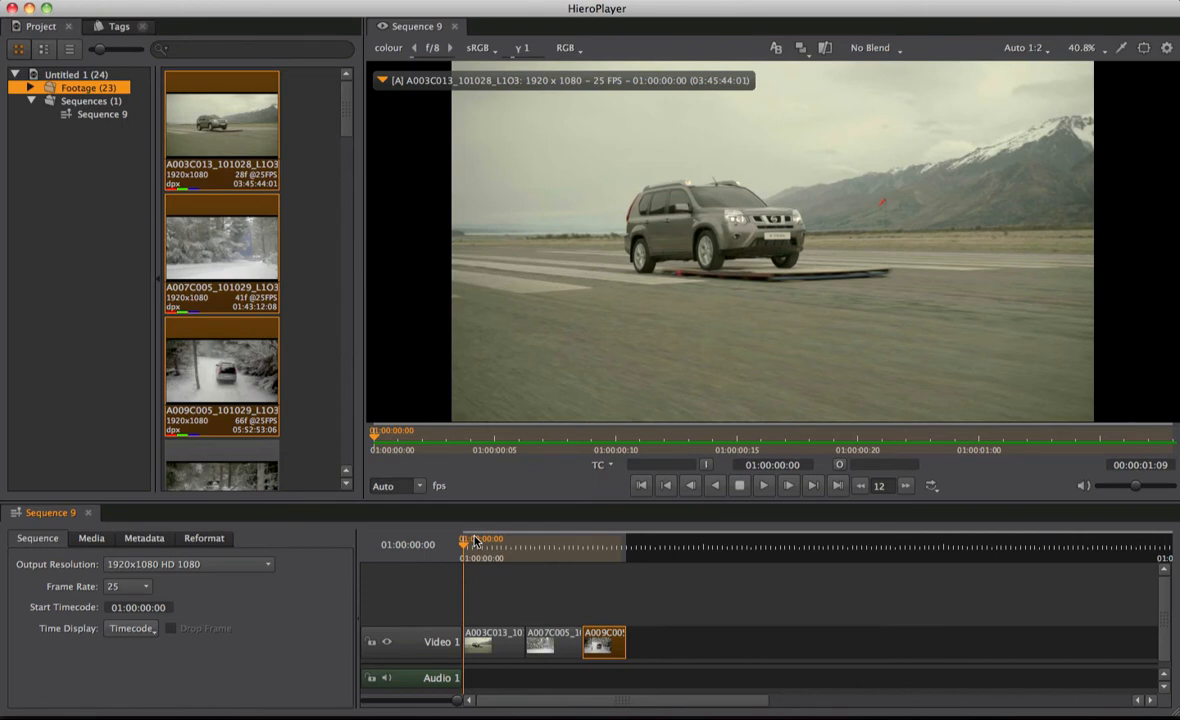
Select Sequence 9 in the bin and send it to the untitled Nuke script via Nuke > Send To Nuke.
left_click(100, 114)
left_click(218, 130)
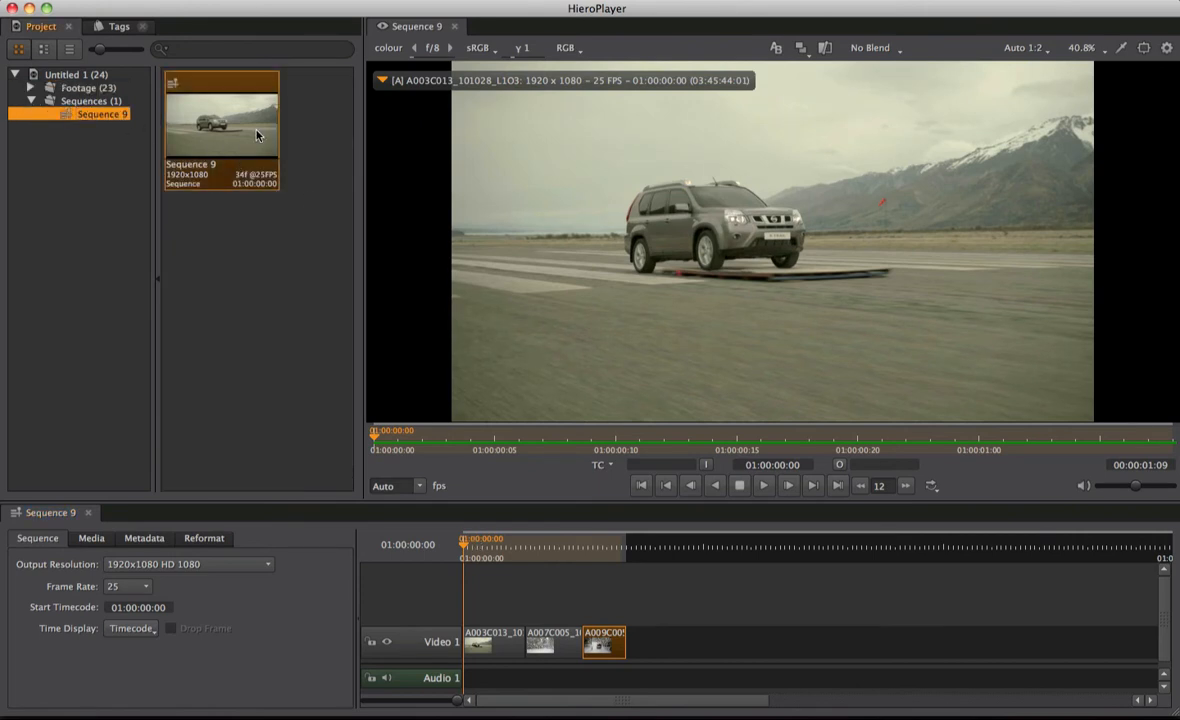
right_click(230, 125)
mouse_move(261, 288)
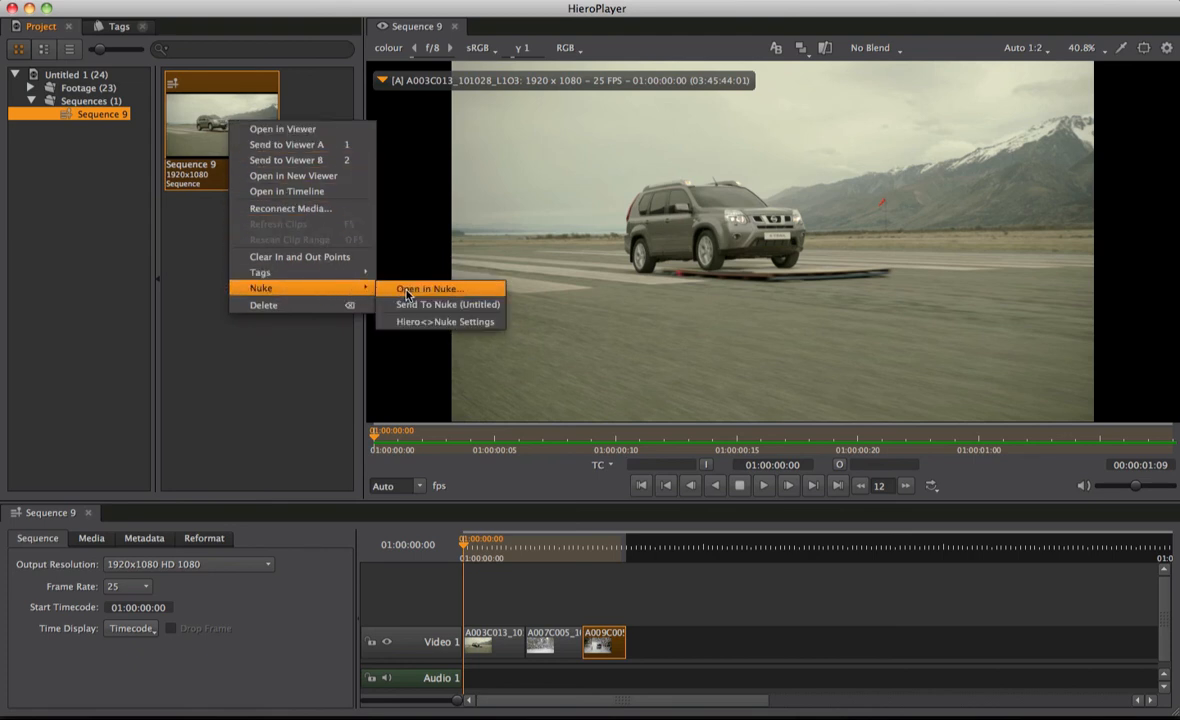
left_click(460, 305)
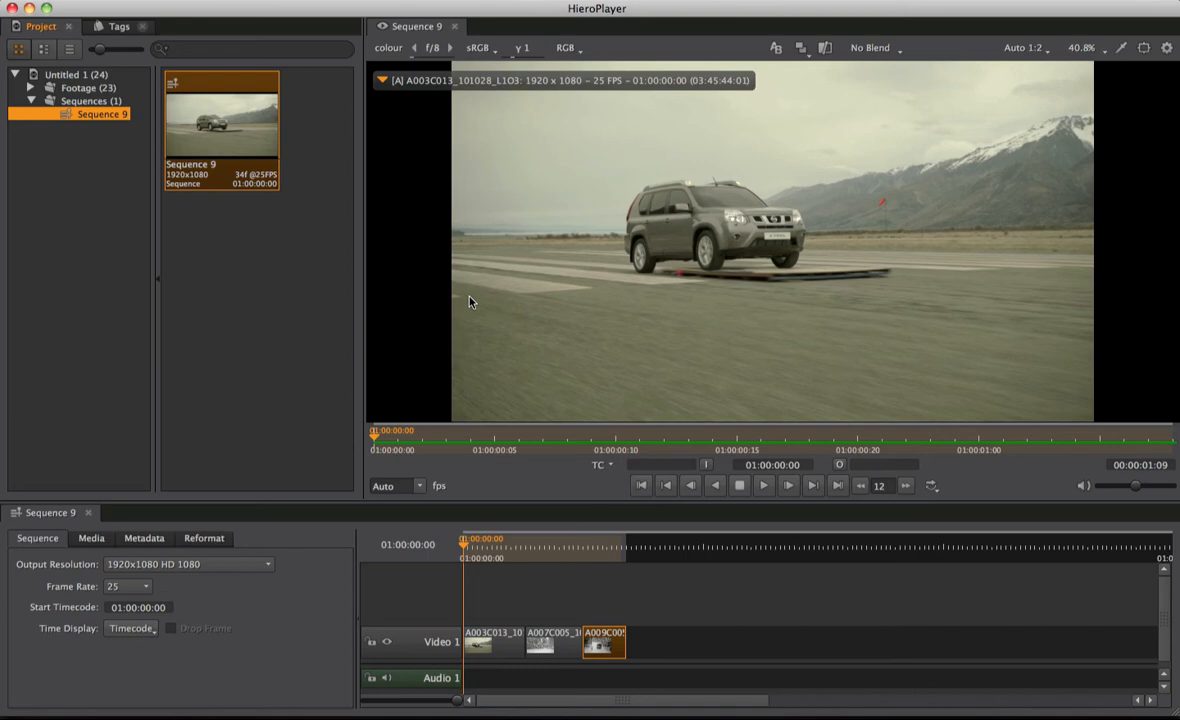
Switch to Nuke and paste the Sequence 9 node tree into the Node Graph, nudging it into place.
key("super+Tab")
key("Tab")
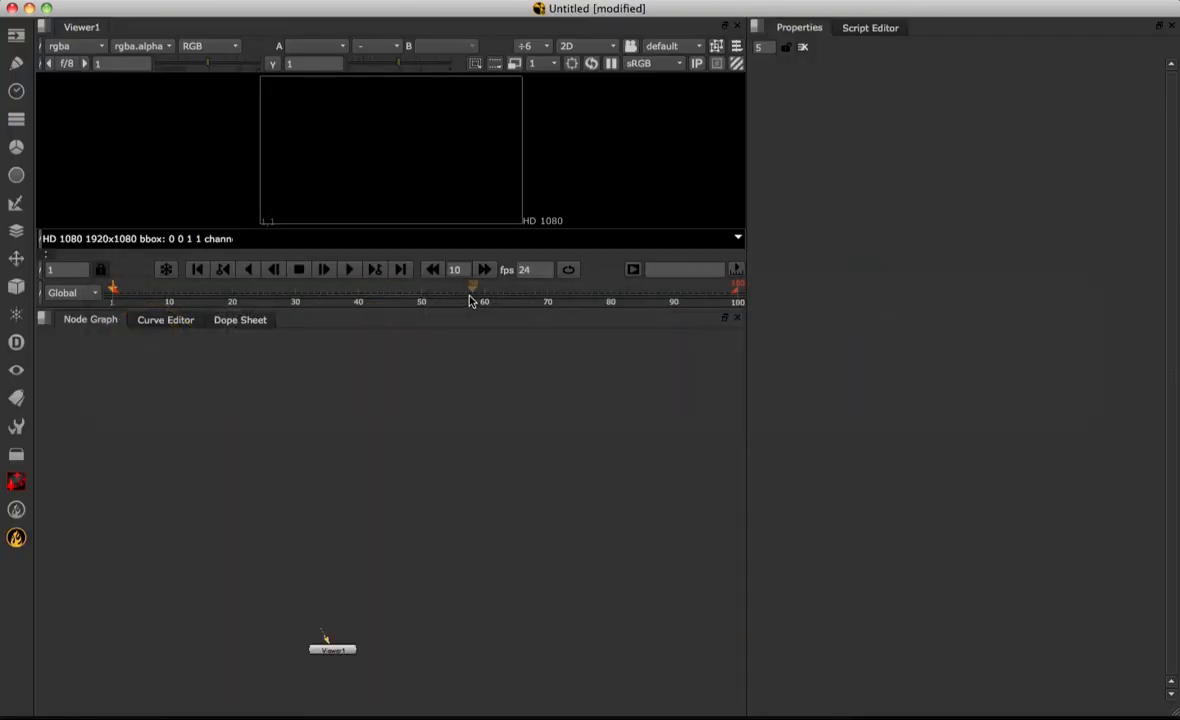
key("super+v")
left_click_drag(420, 378, 407, 356)
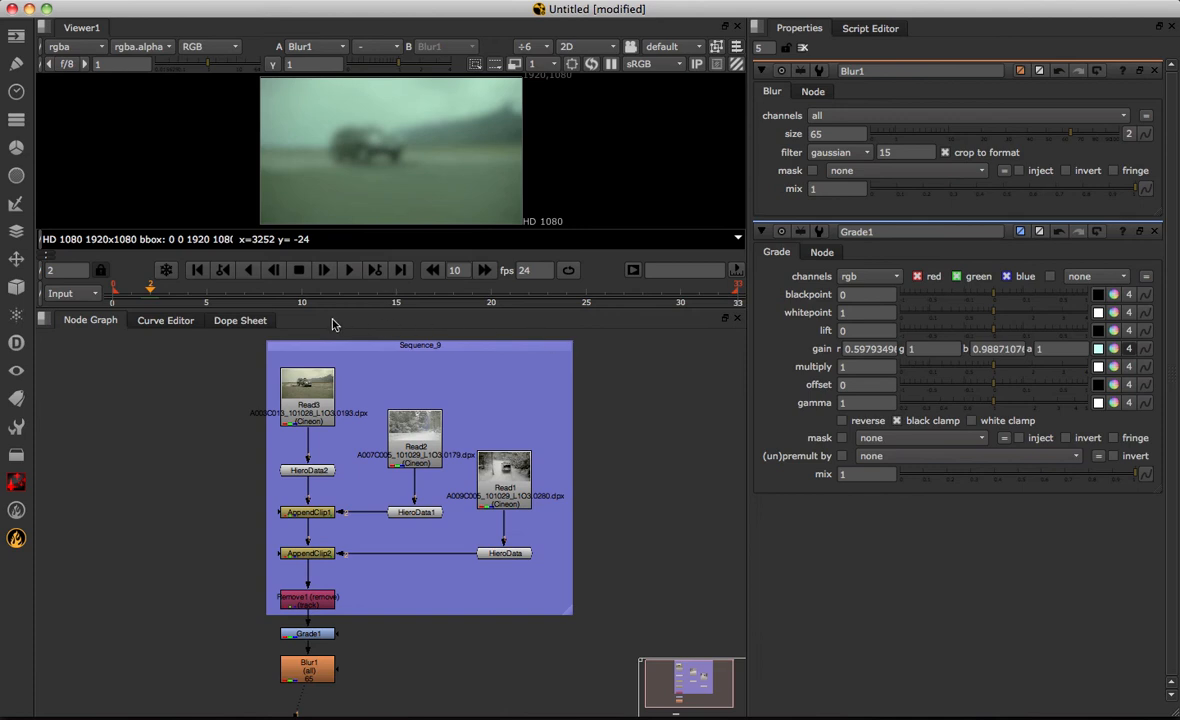
Select nodes in the tree, leaving the size-65 Blur1 node as the only selection.
left_click_drag(258, 335, 537, 574)
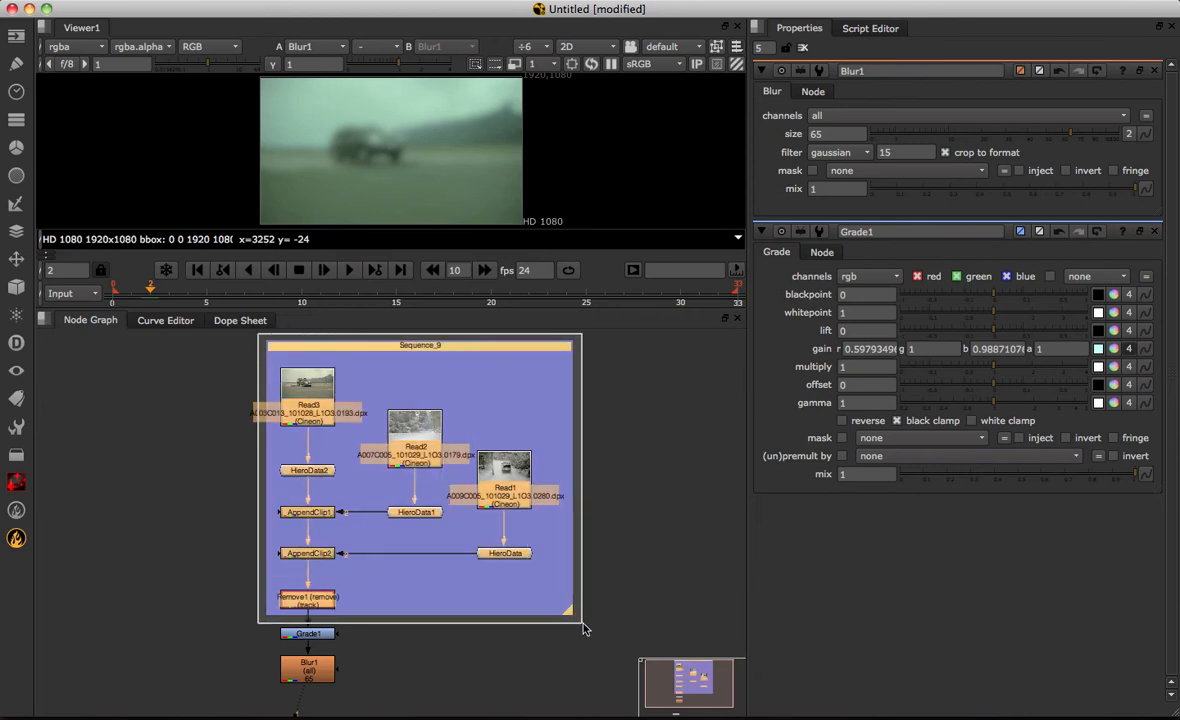
left_click(318, 668)
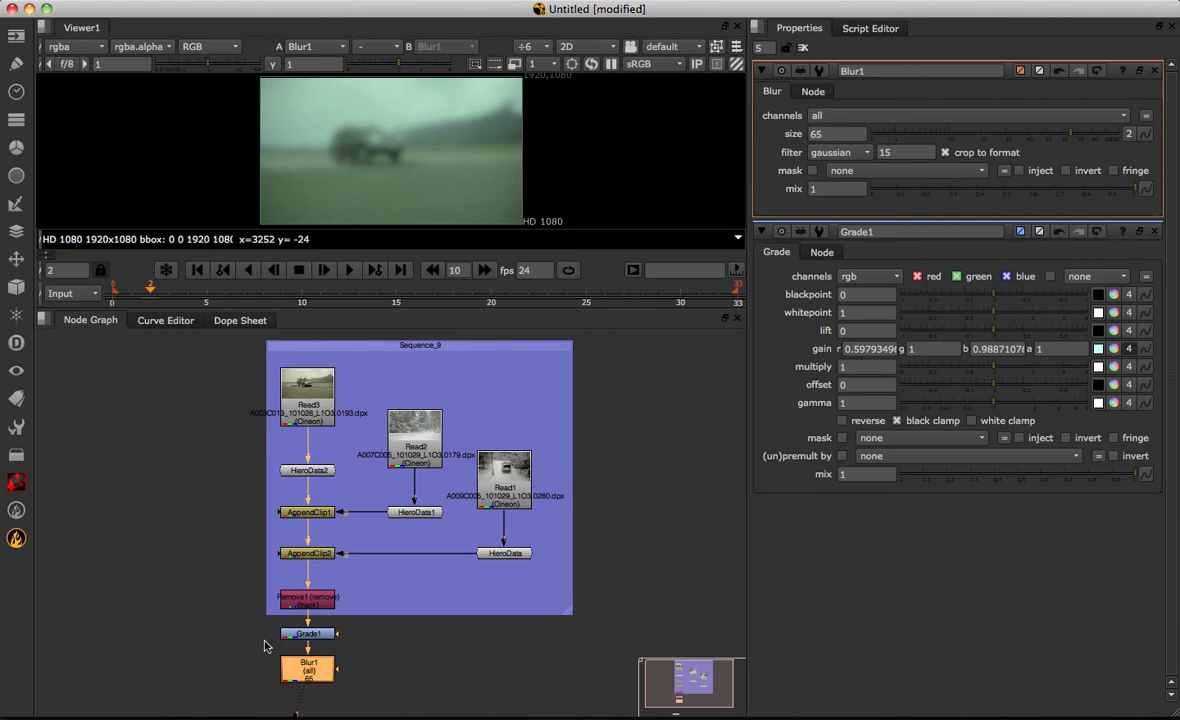
Start a flipbook render of Blur1 for frames 0–15 with the Flipbook target set to Hiero.
key("alt+f")
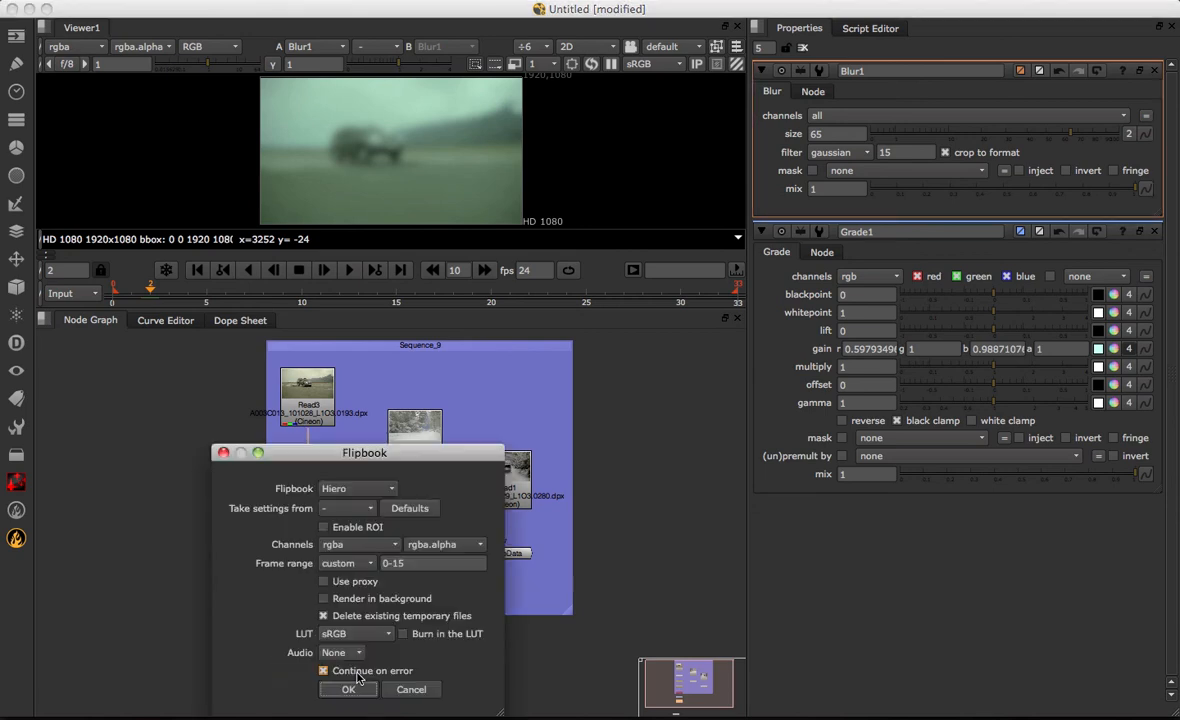
left_click_drag(385, 455, 603, 255)
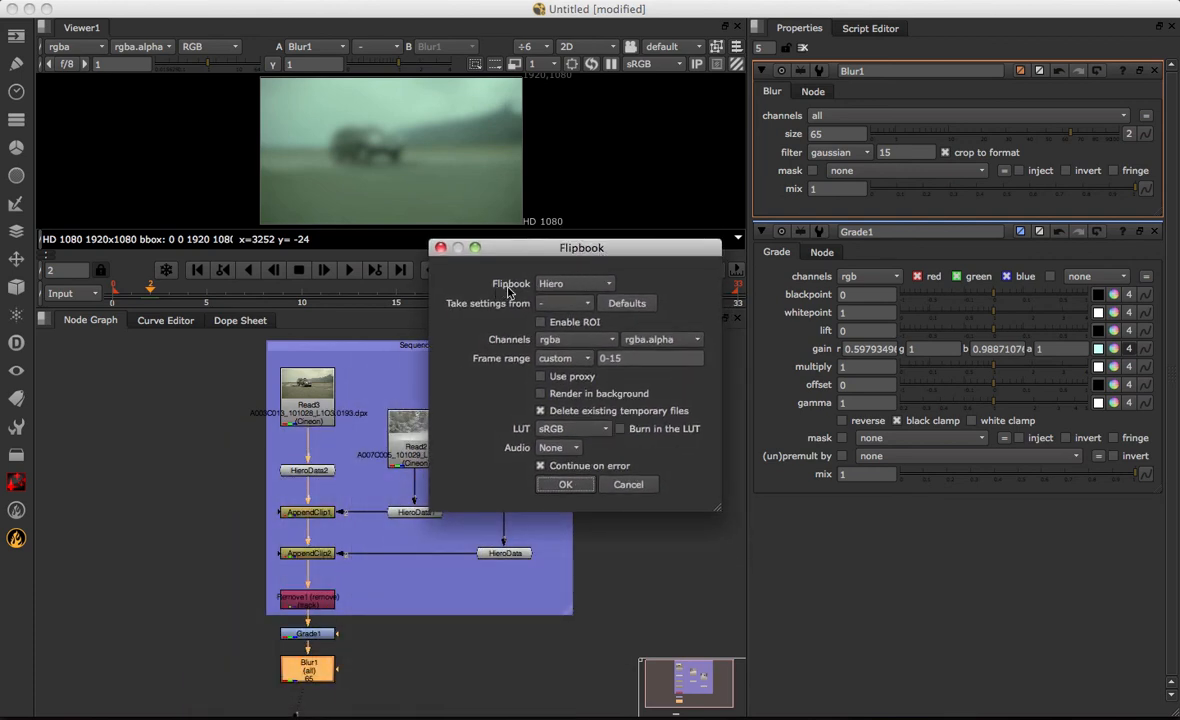
left_click(560, 285)
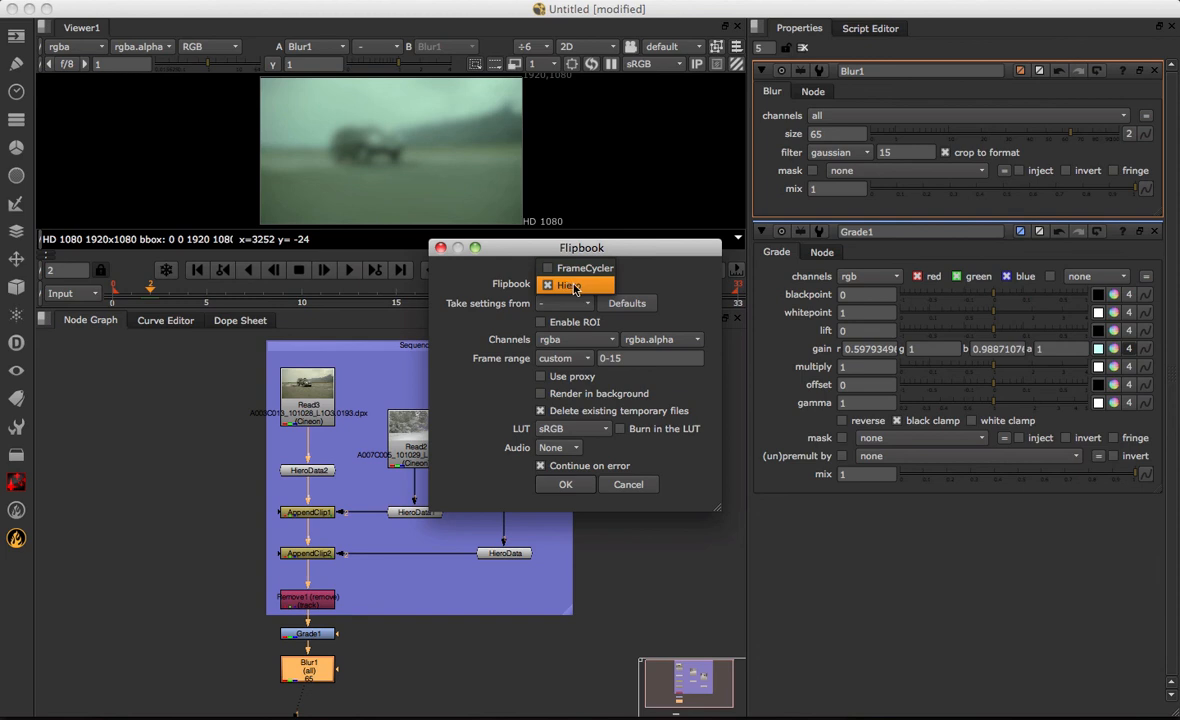
left_click(592, 288)
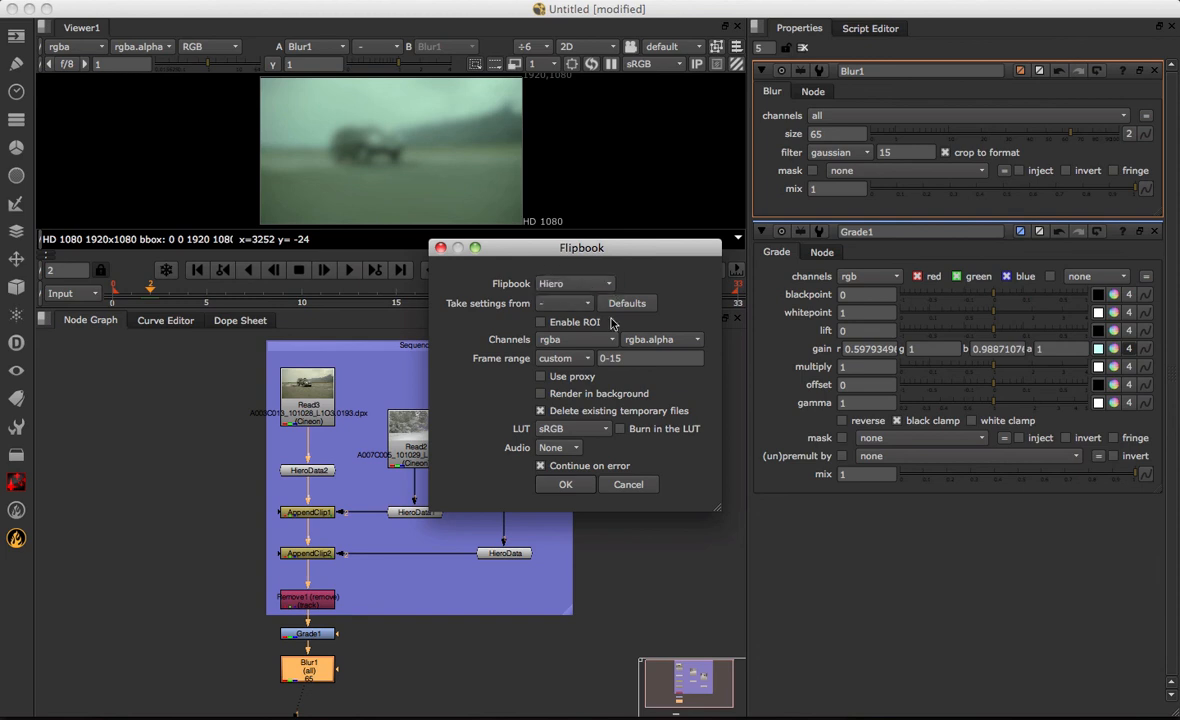
left_click(565, 486)
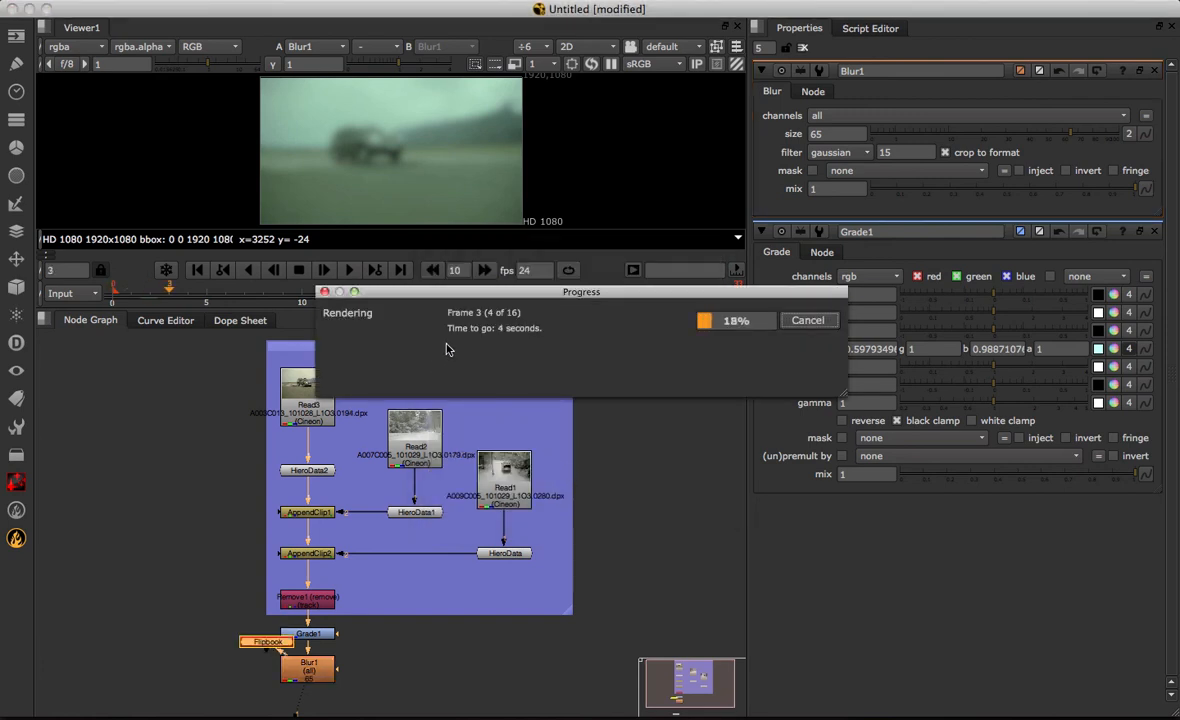
Switch back to HieroPlayer, where the Blur1 flipbook clip loads in the Nuke Flipbook bin and plays.
key("super+Tab")
left_click(362, 362)
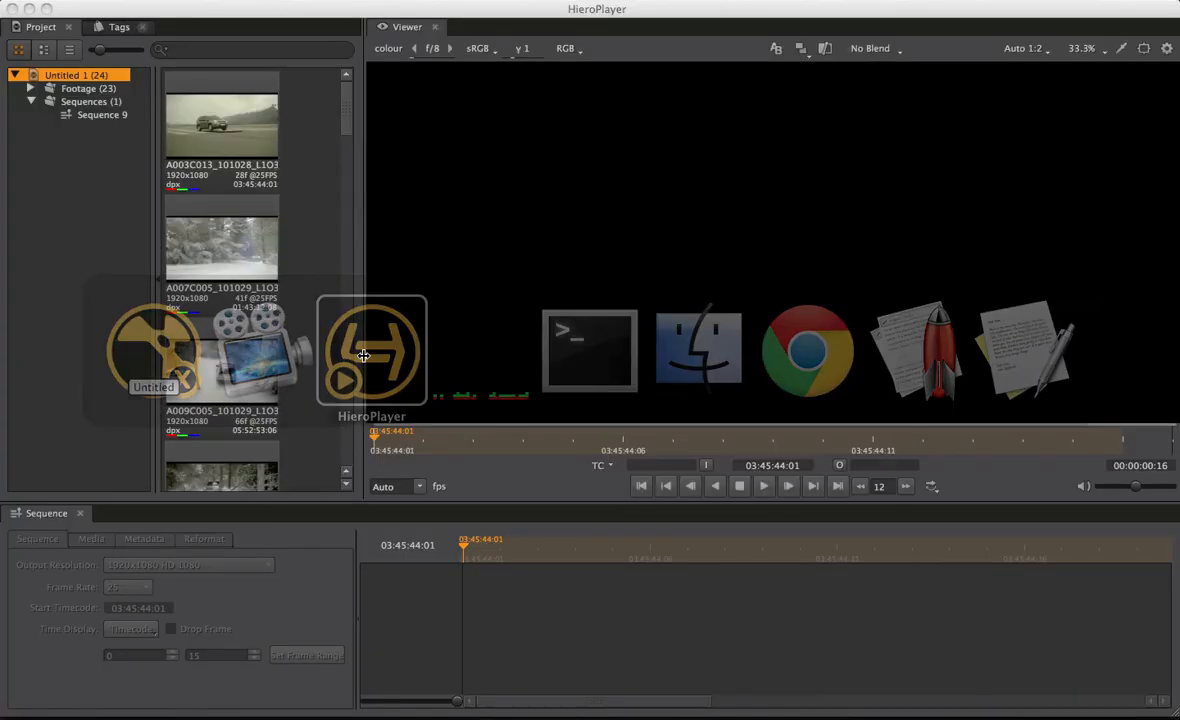